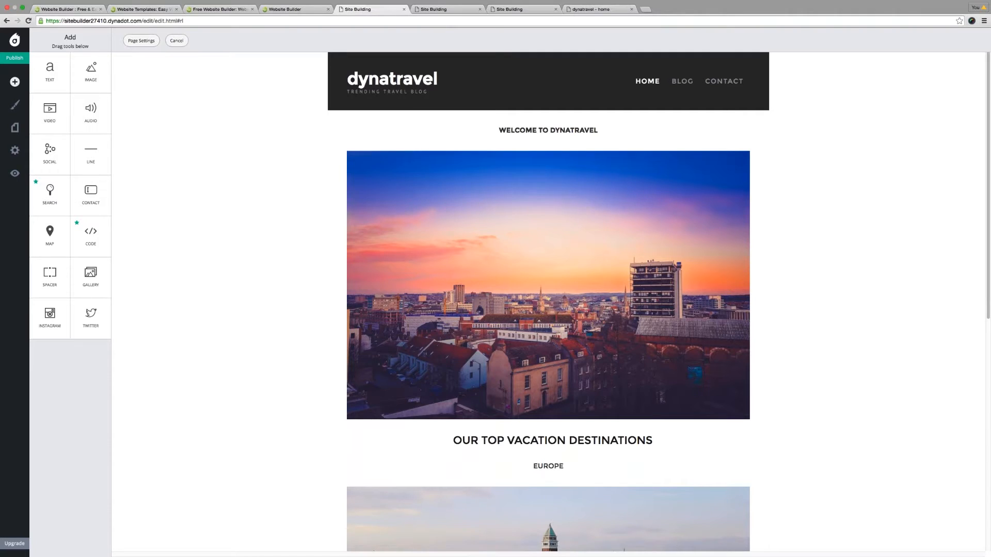
scroll(818, 184, "down", 1)
scroll(818, 184, "down", 5)
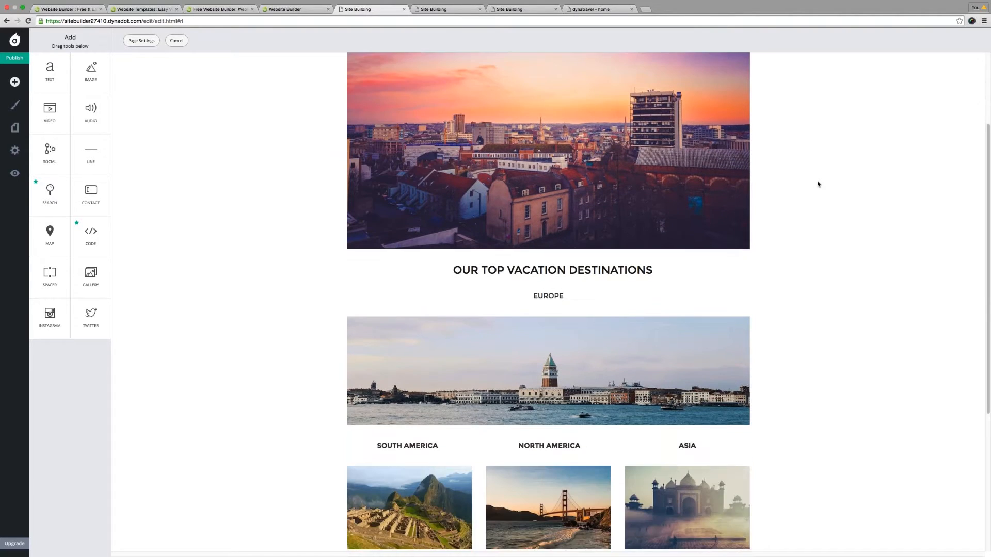
scroll(818, 184, "down", 3)
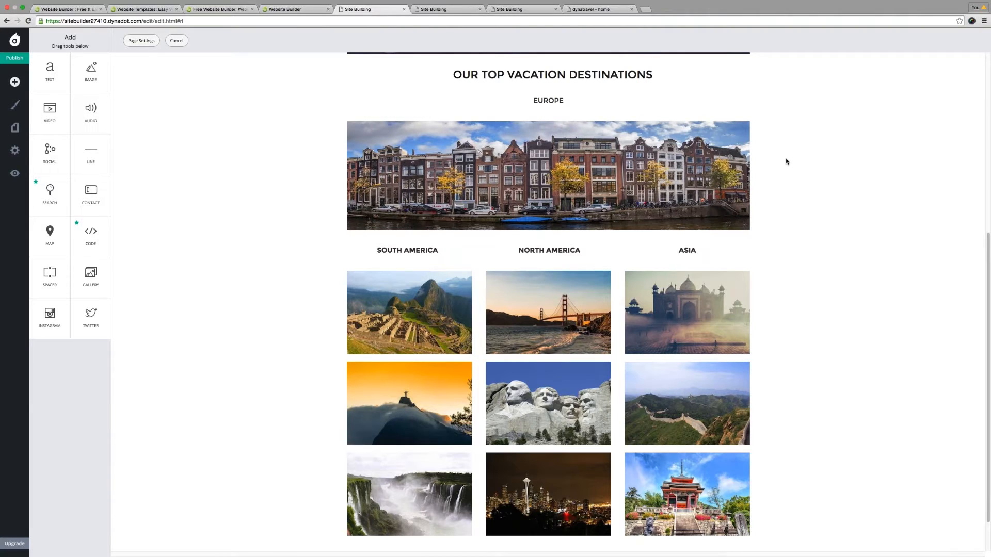
scroll(815, 209, "down", 1)
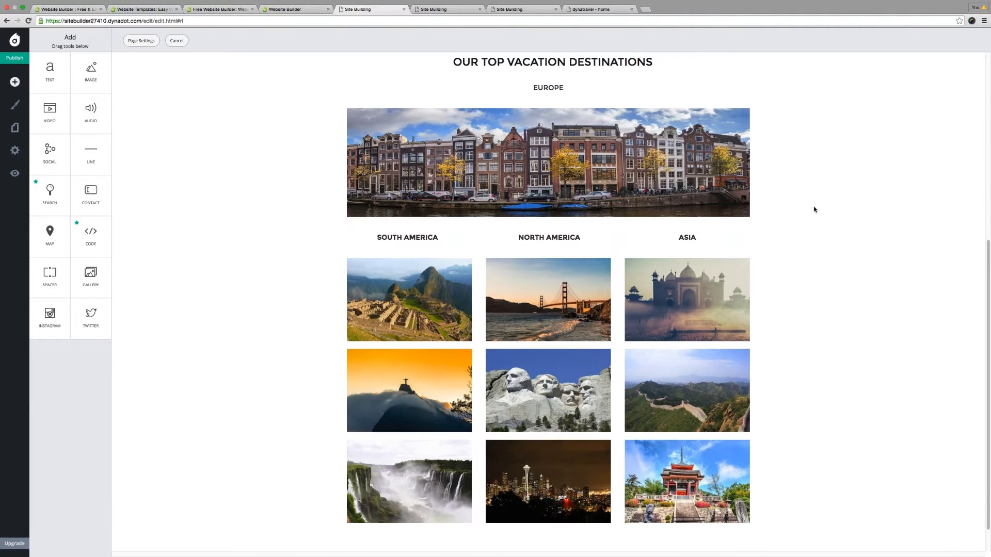
scroll(815, 210, "down", 3)
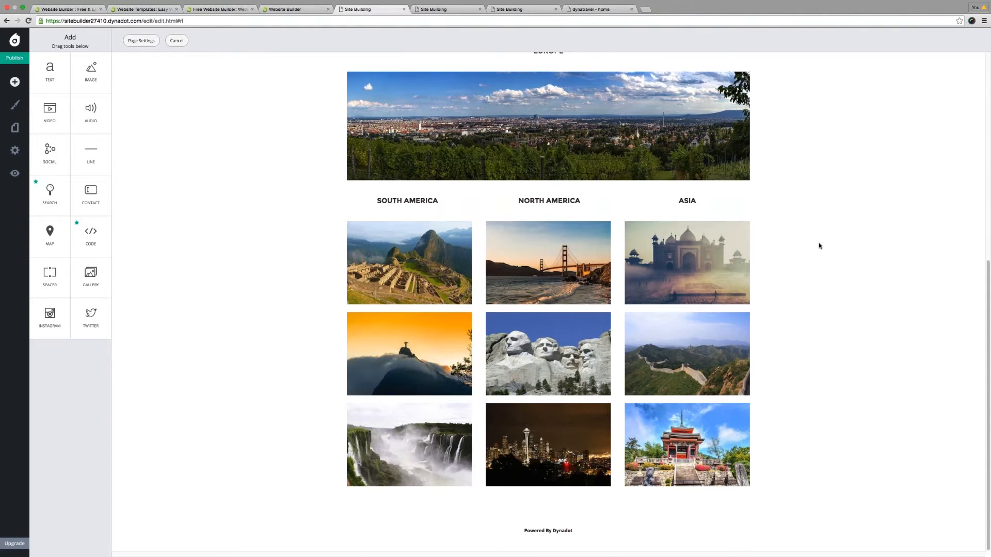
scroll(819, 246, "up", 1)
scroll(819, 246, "up", 1)
scroll(819, 245, "up", 10)
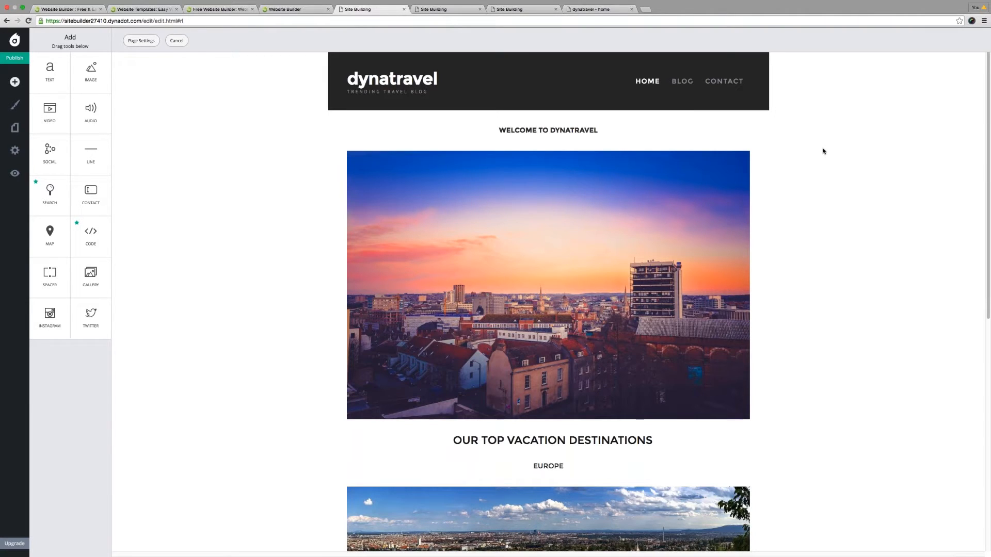
mouse_move(668, 98)
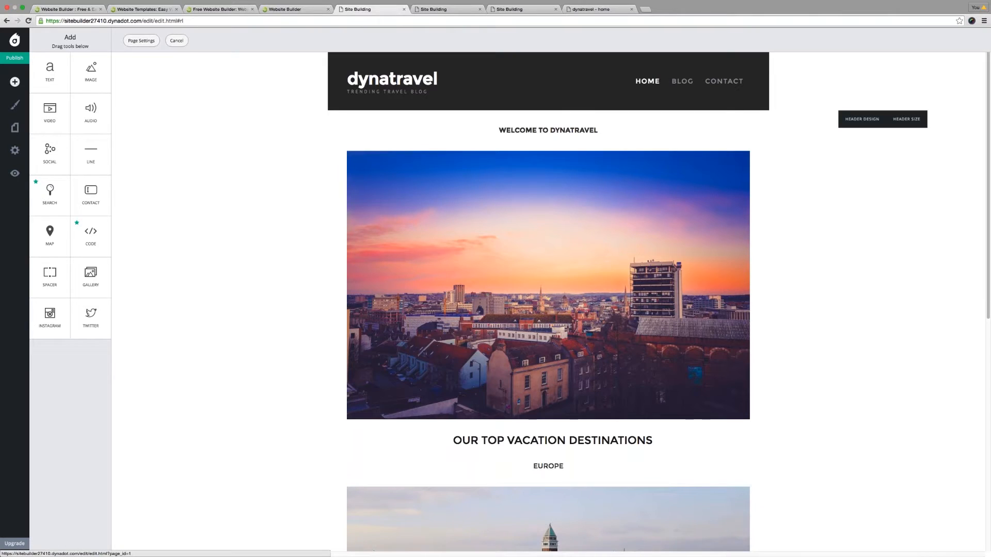
mouse_move(392, 81)
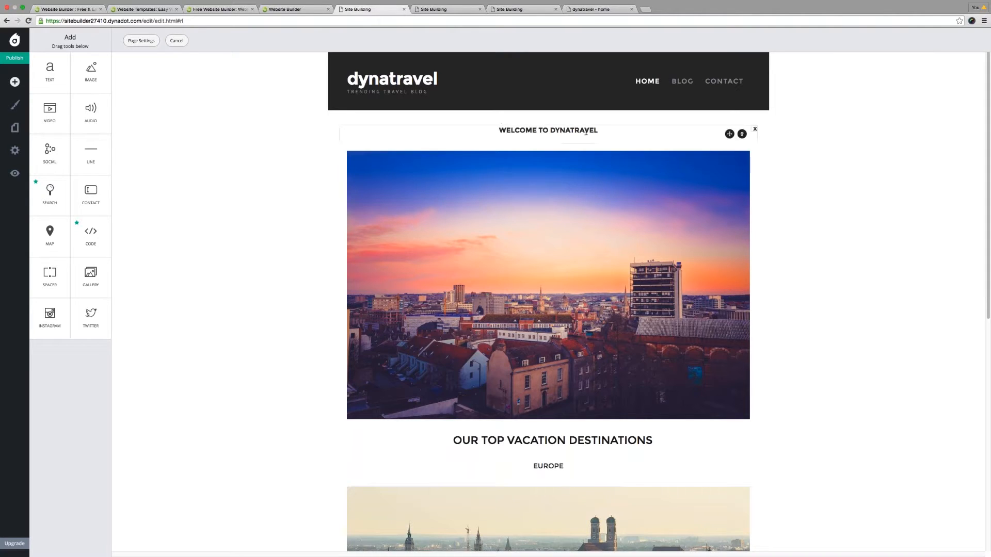
mouse_move(571, 109)
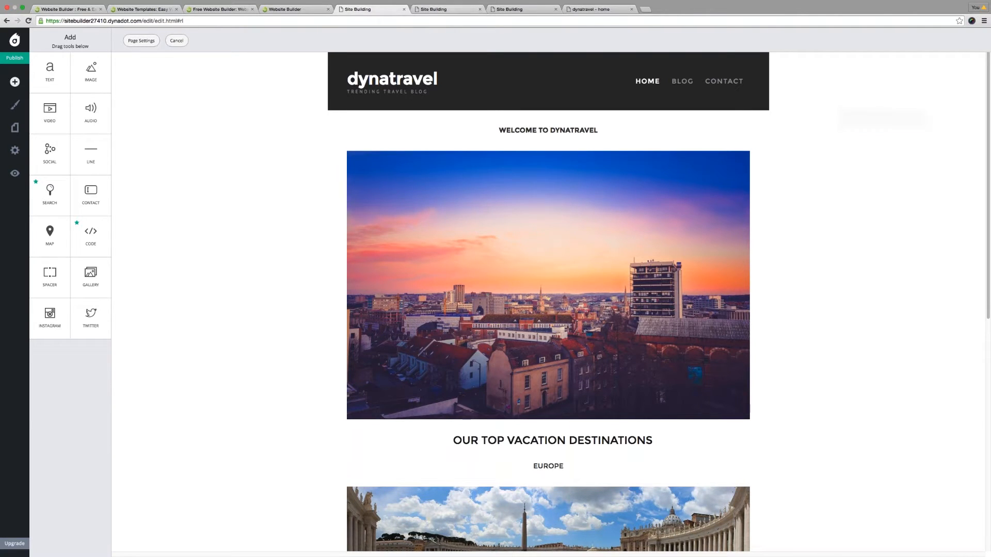
- Open the Contact page editor and scroll through its desert-road photo and START YOUR OWN ADVENTURE form
left_click(444, 11)
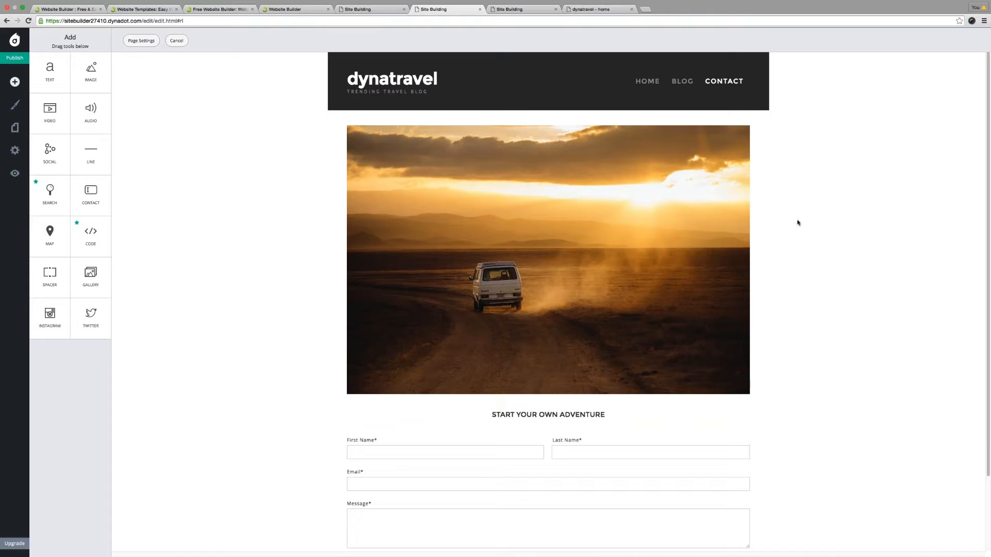
scroll(796, 196, "down", 2)
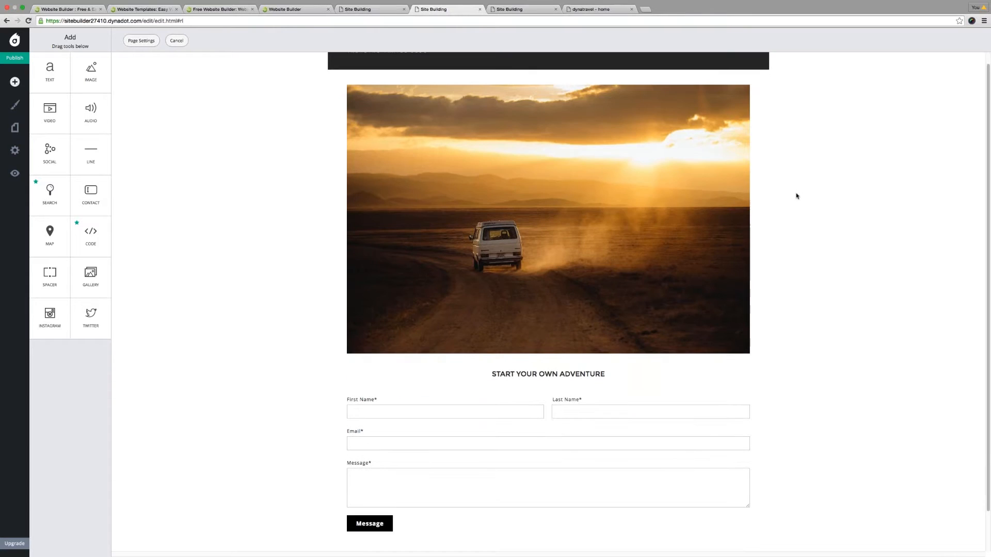
scroll(797, 196, "down", 1)
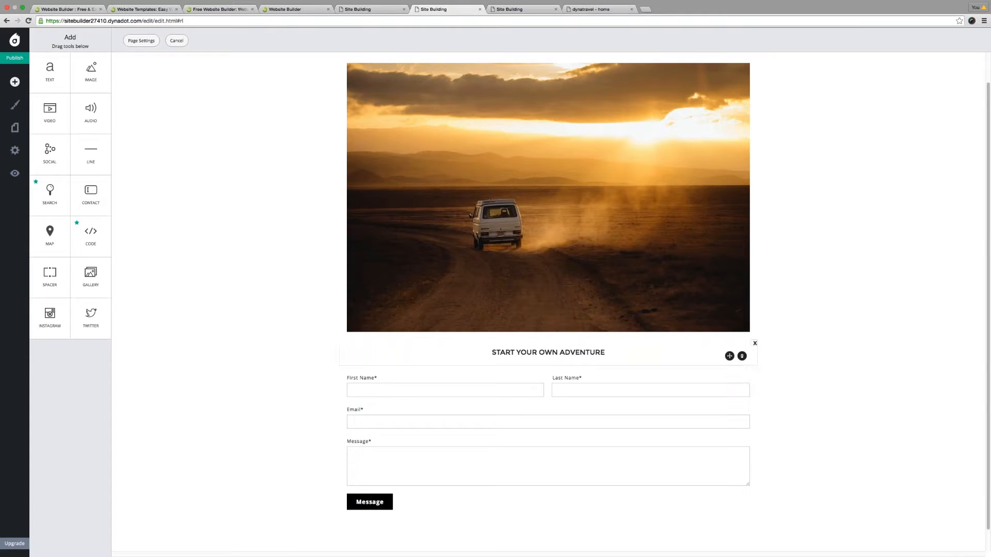
scroll(800, 374, "down", 1)
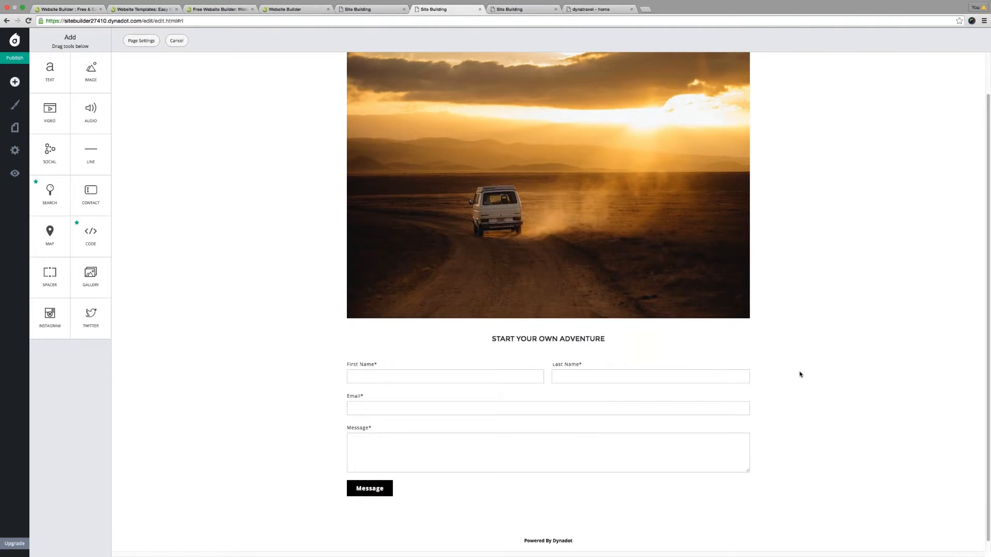
scroll(800, 375, "down", 1)
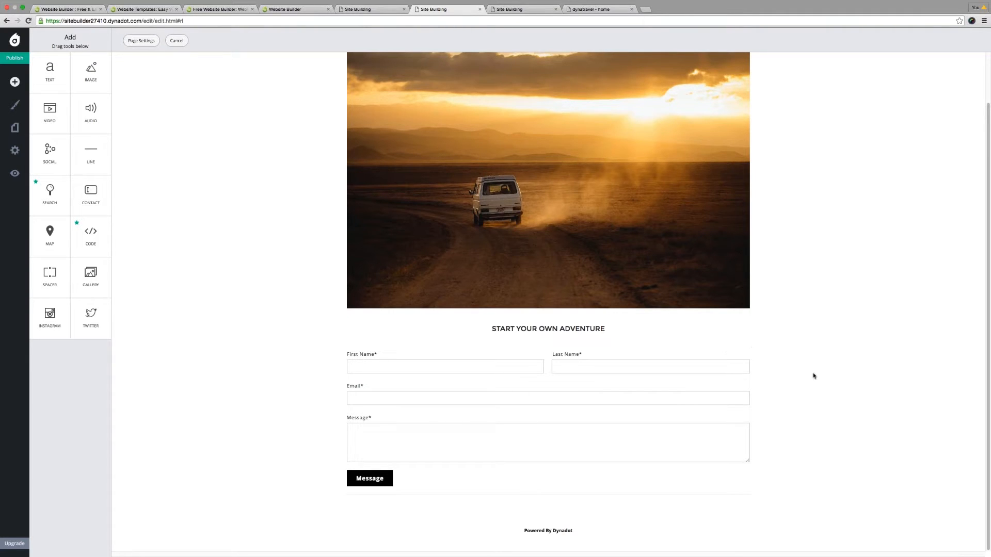
scroll(814, 376, "up", 2)
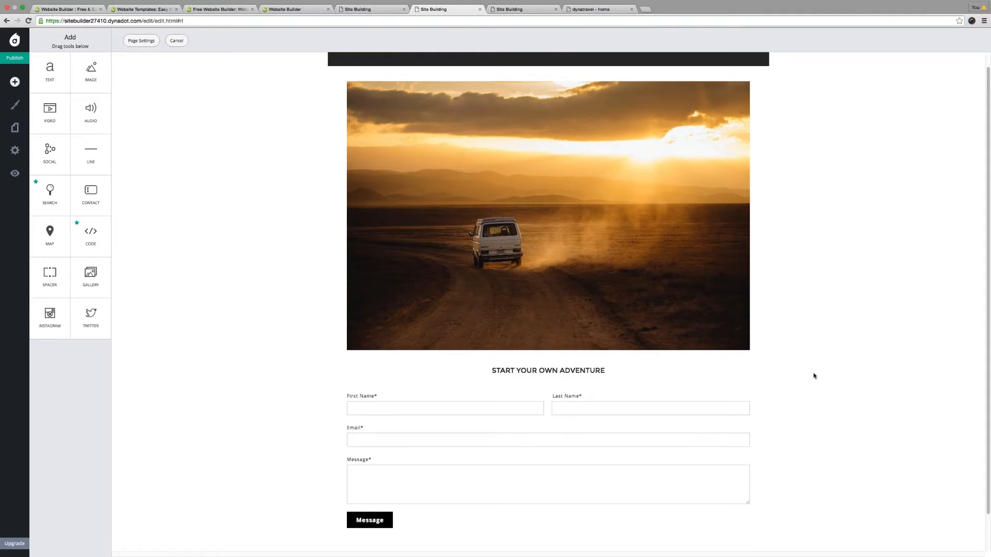
scroll(814, 376, "up", 2)
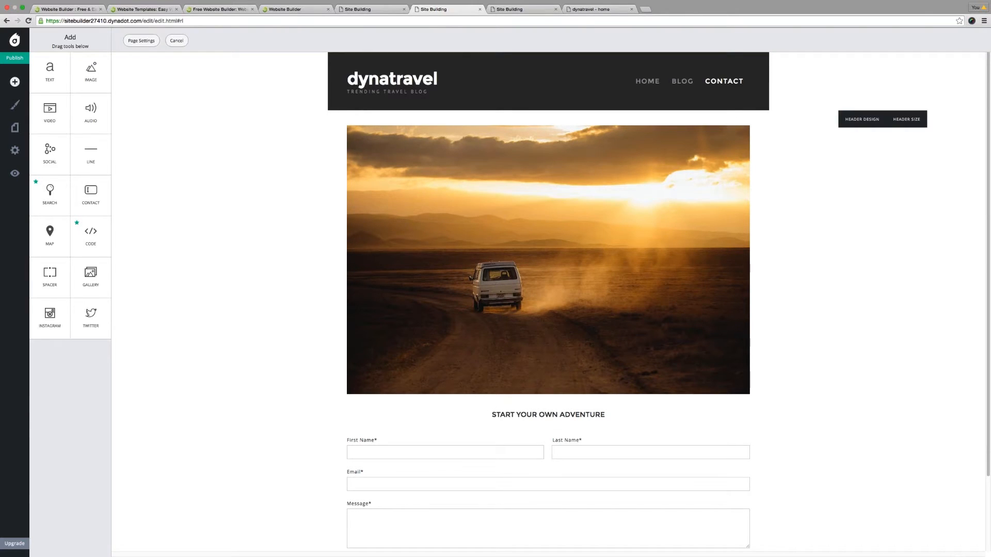
- On the Blog page, try the Basic, Short and Tall header sizes, then settle on Landing
left_click(506, 10)
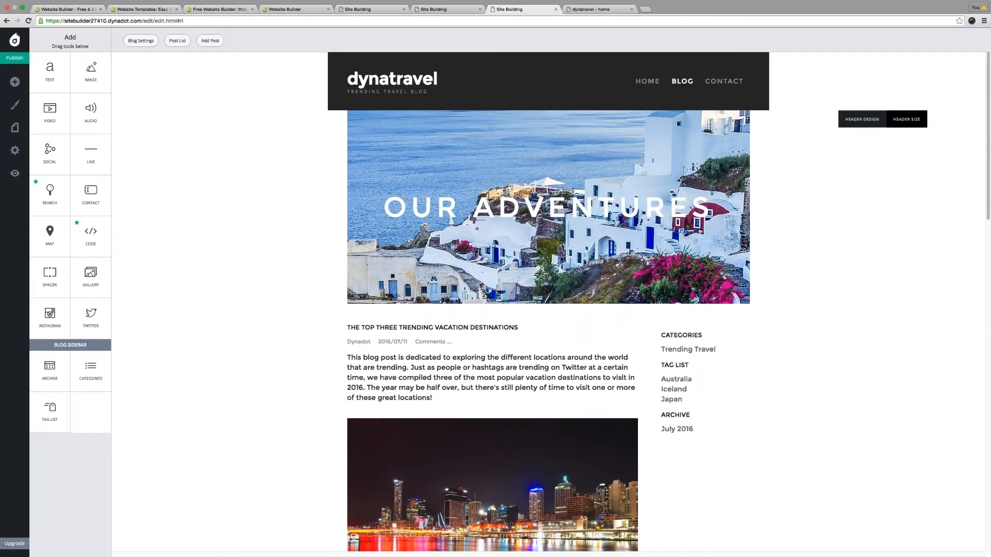
left_click(906, 119)
left_click(903, 139)
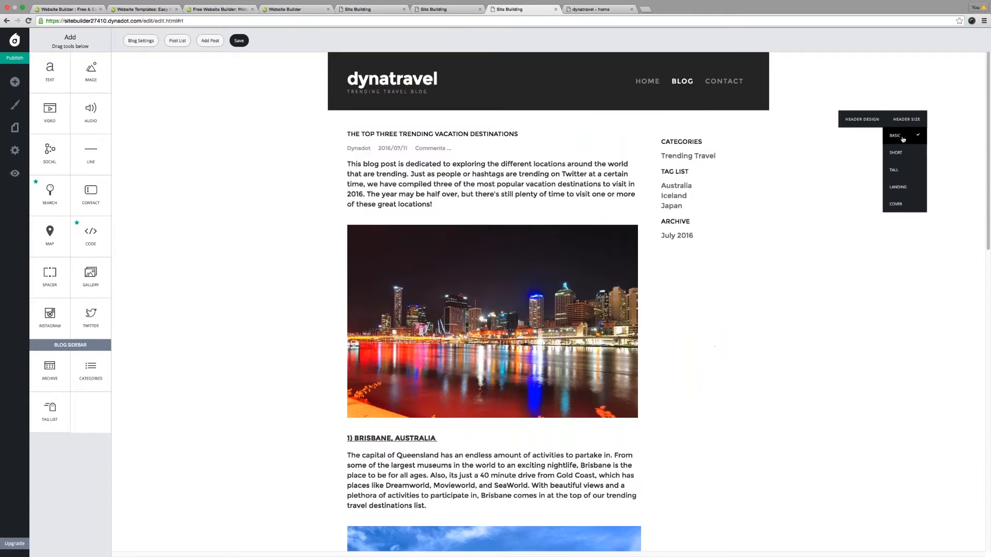
left_click(906, 152)
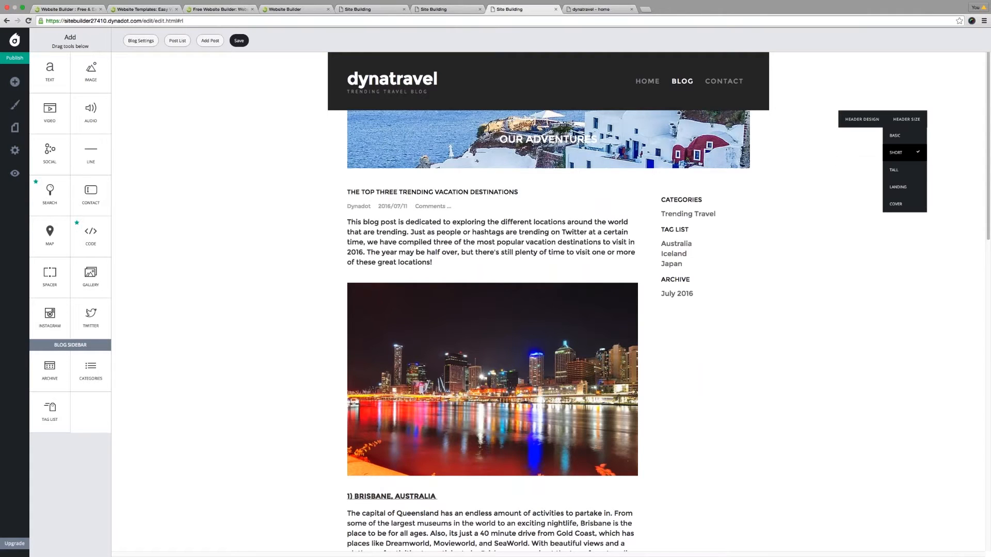
left_click(898, 170)
left_click(908, 189)
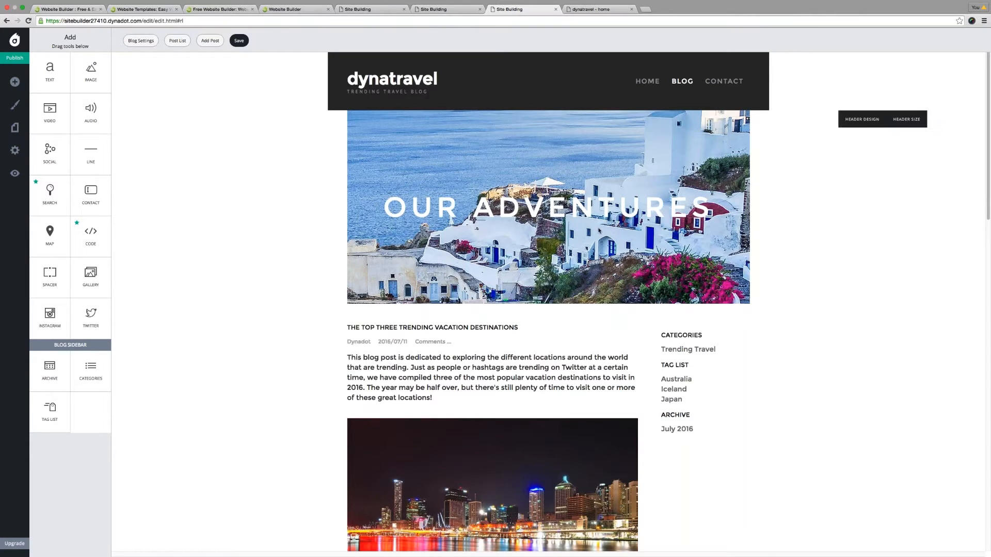
scroll(600, 268, "down", 1)
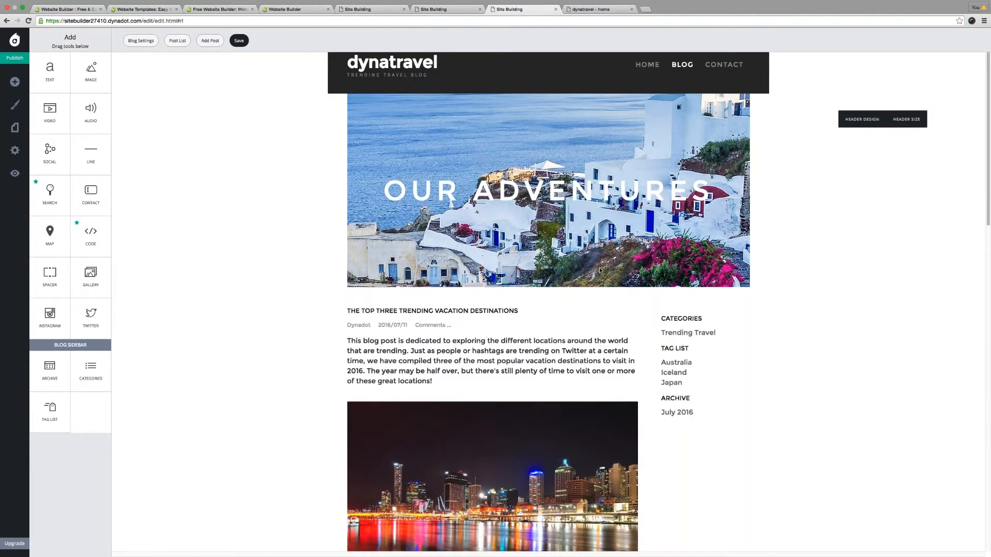
scroll(600, 270, "down", 3)
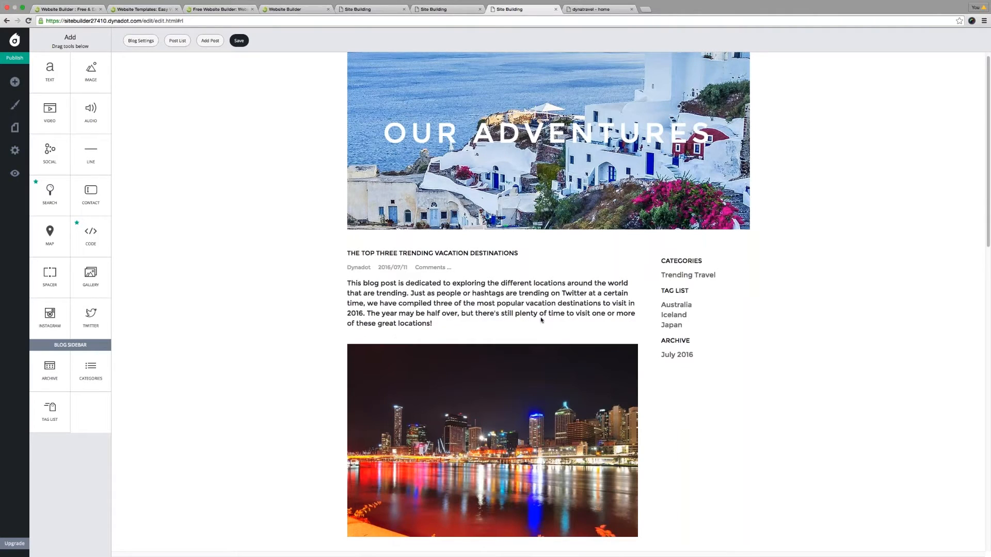
scroll(540, 320, "down", 4)
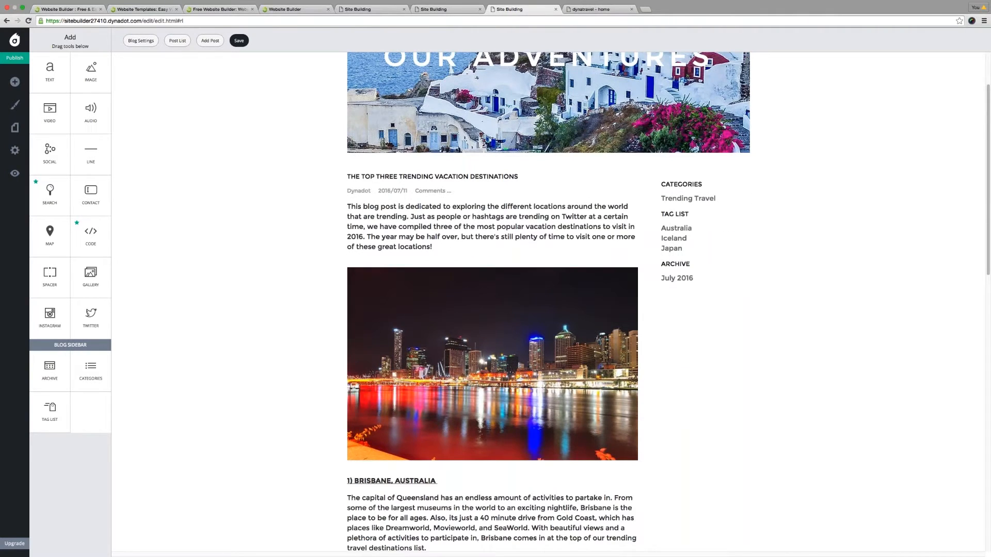
scroll(549, 302, "down", 5)
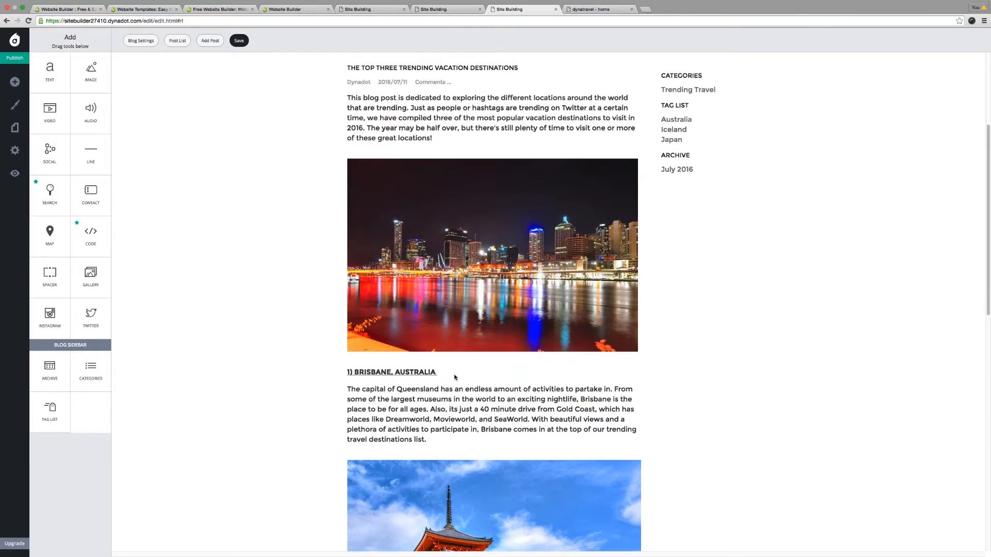
scroll(682, 382, "down", 1)
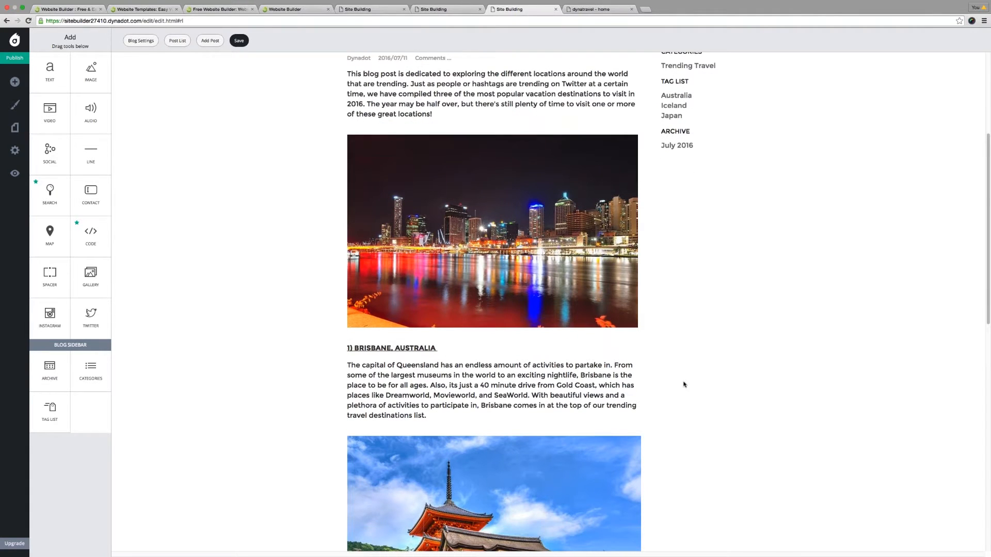
scroll(683, 385, "down", 7)
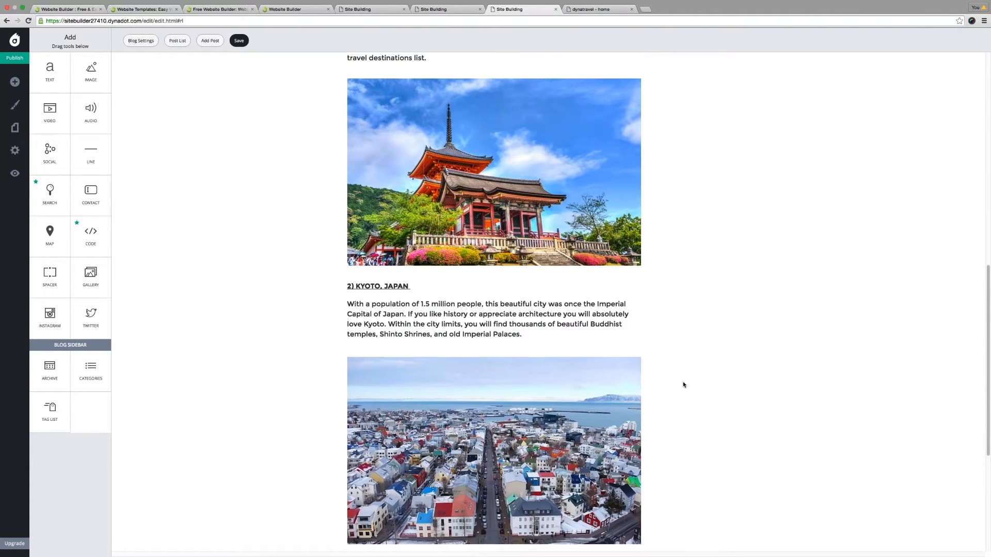
scroll(683, 384, "down", 3)
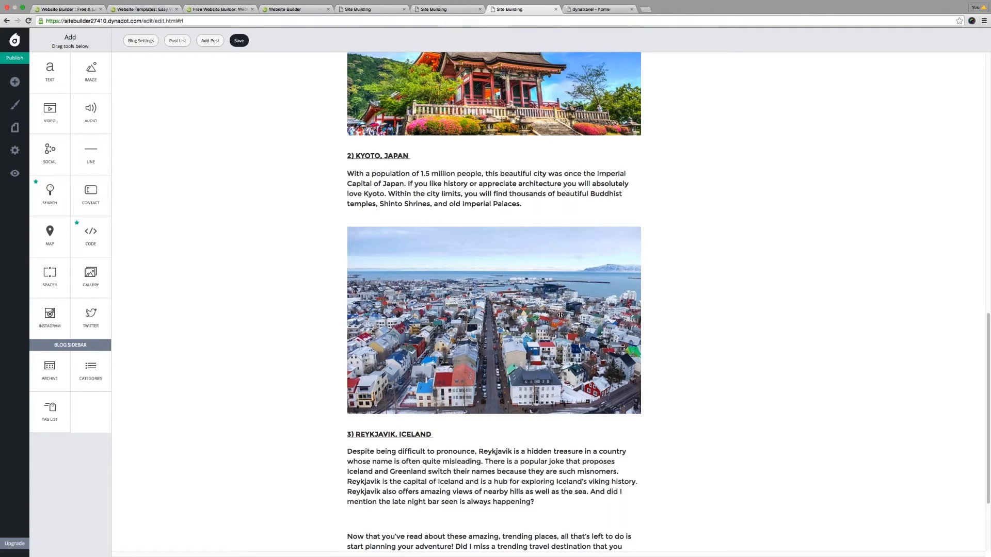
scroll(674, 161, "up", 1)
scroll(674, 161, "up", 3)
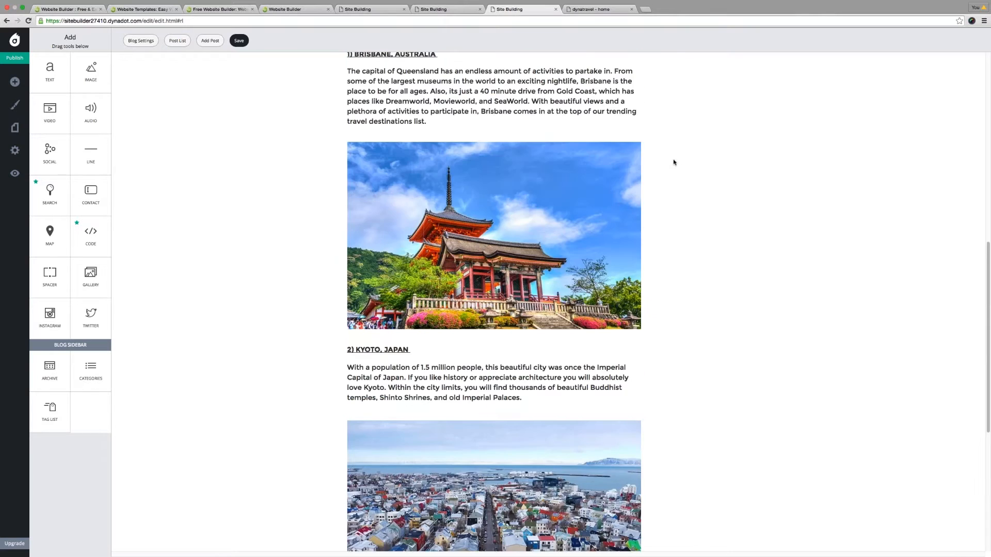
scroll(674, 162, "up", 9)
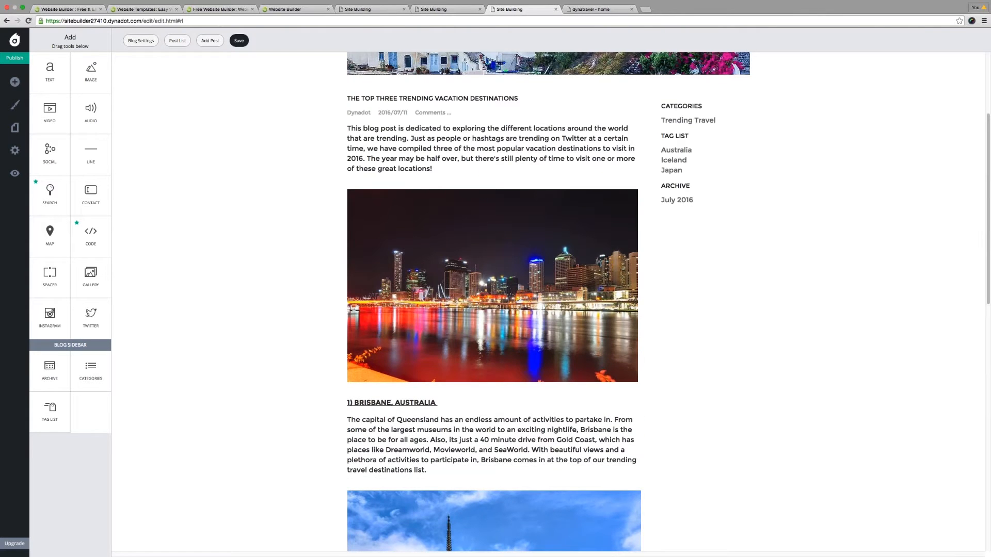
scroll(674, 171, "up", 1)
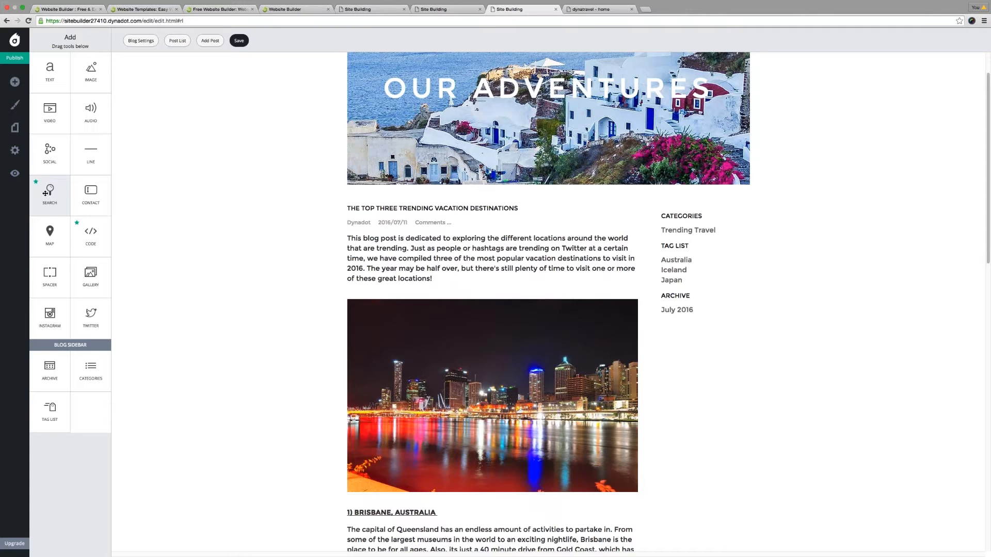
- Add a Search box and spacers below Trending Travel and between the Tag List and Archive
left_click_drag(51, 196, 681, 214)
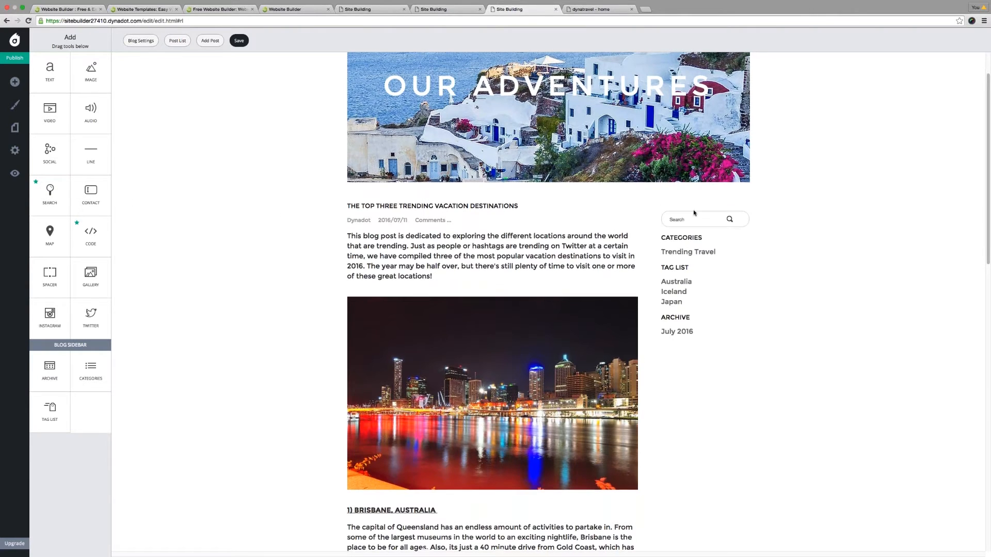
mouse_move(692, 217)
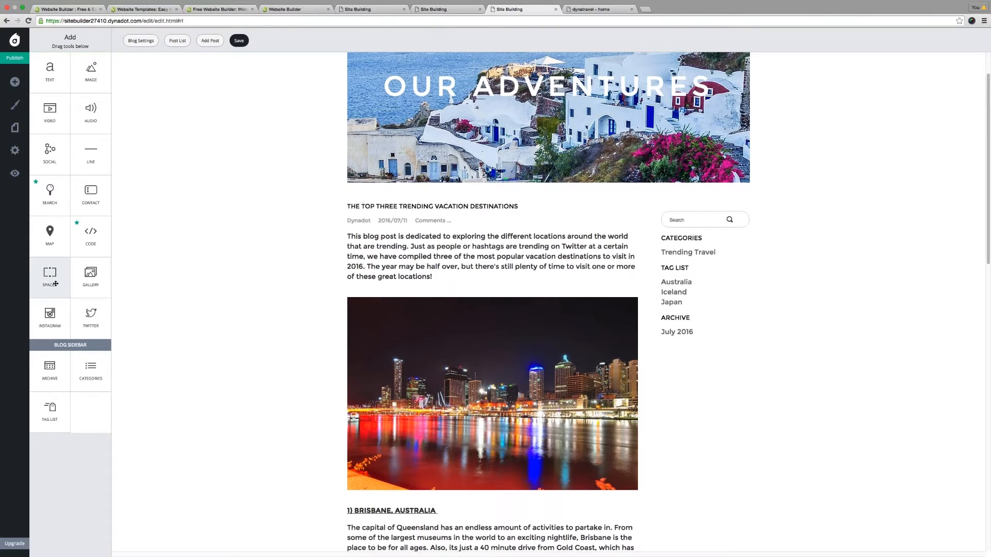
left_click_drag(56, 284, 692, 245)
left_click_drag(50, 277, 686, 289)
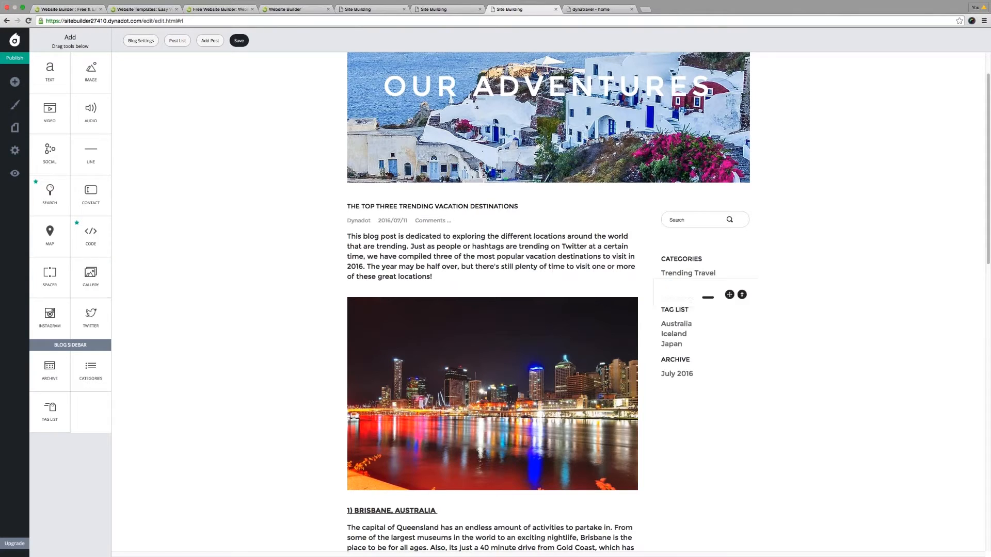
left_click_drag(50, 277, 671, 351)
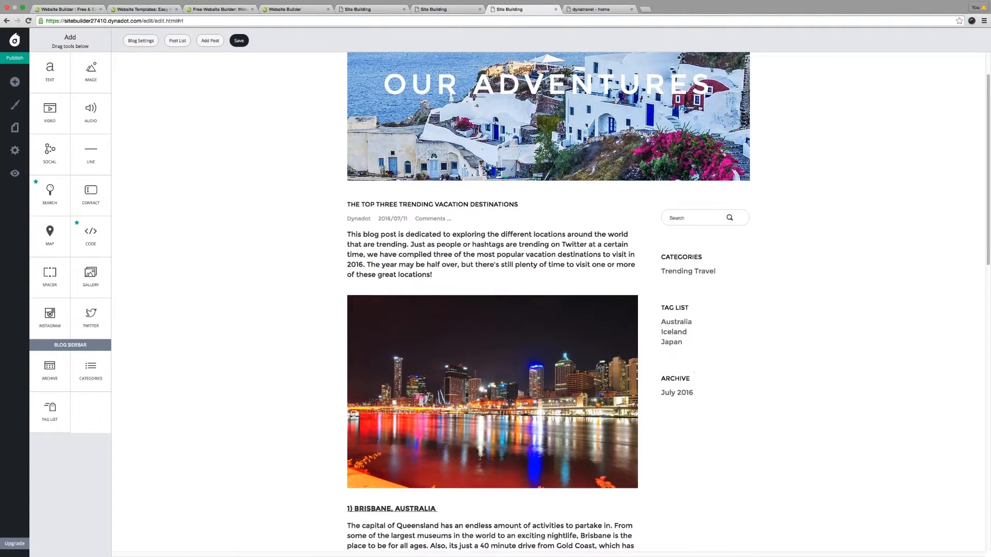
- Save the blog page and open its Blog Settings
scroll(267, 76, "up", 3)
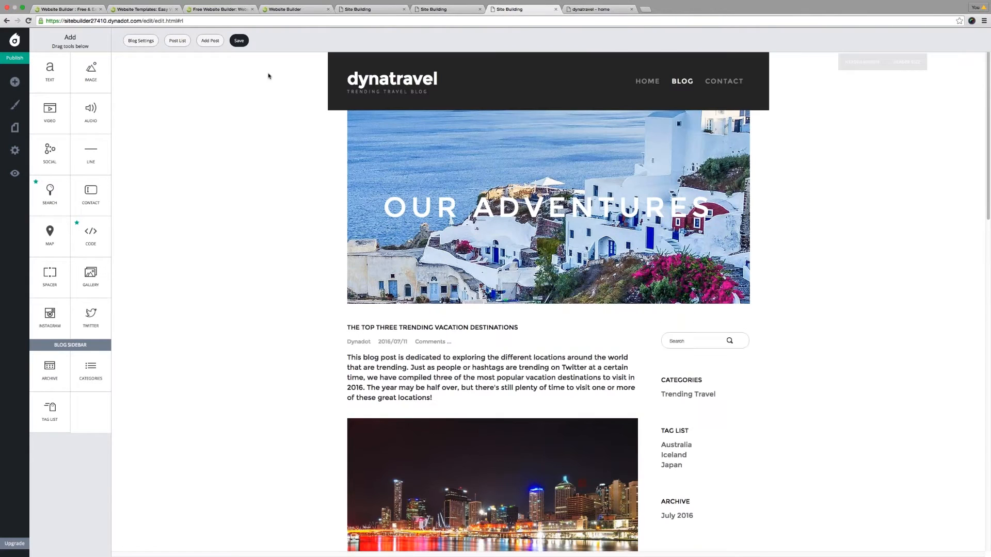
left_click(239, 40)
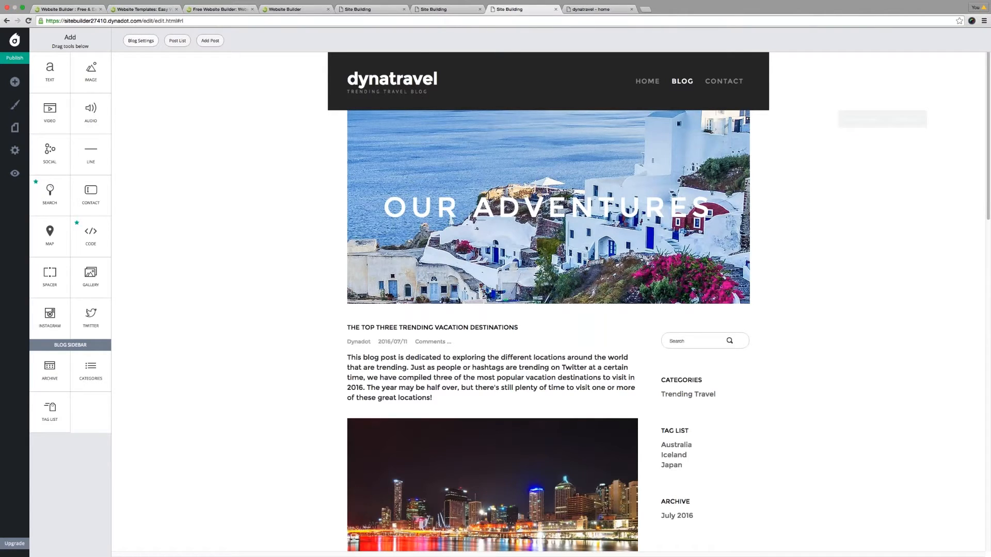
left_click(141, 41)
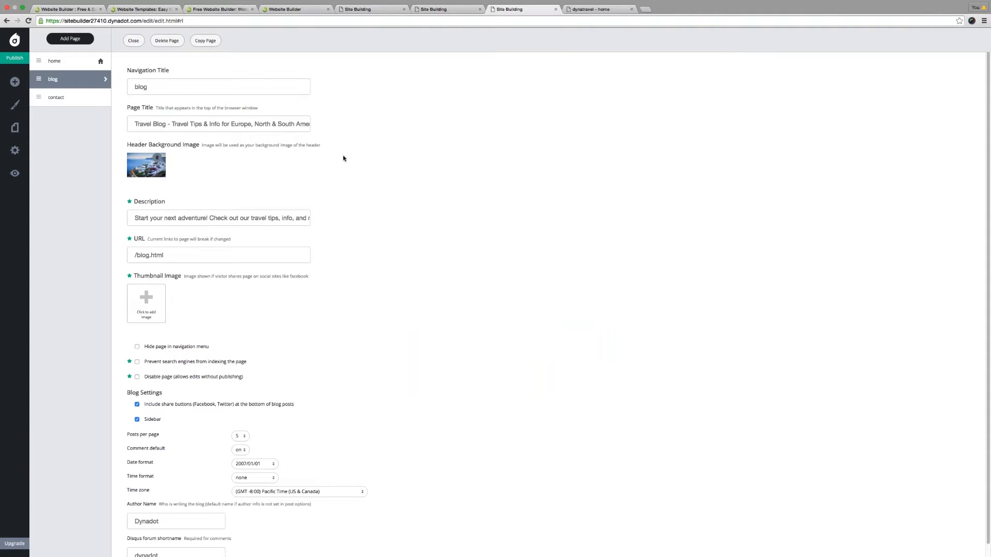
left_click(157, 89)
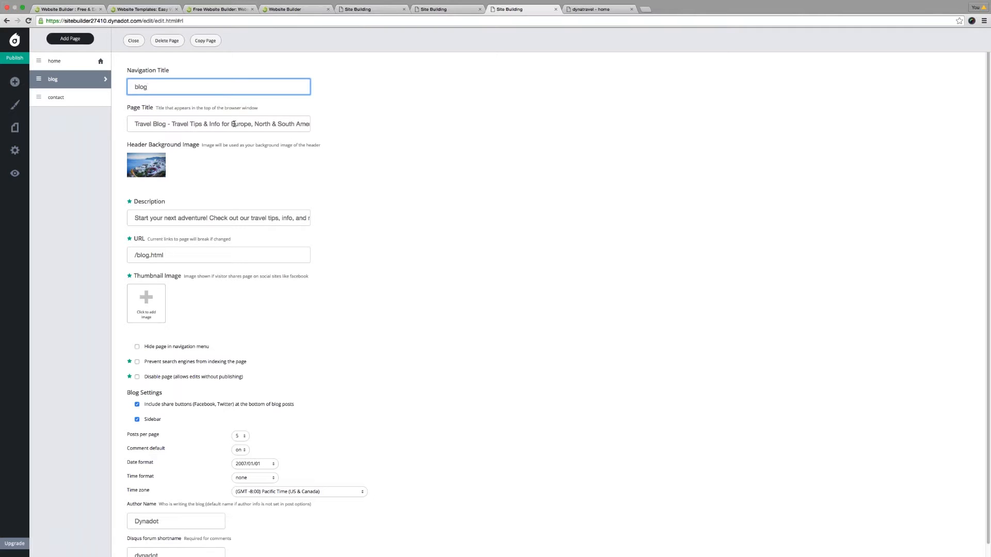
scroll(258, 124, "right", 3)
scroll(252, 124, "left", 3)
scroll(316, 185, "down", 1)
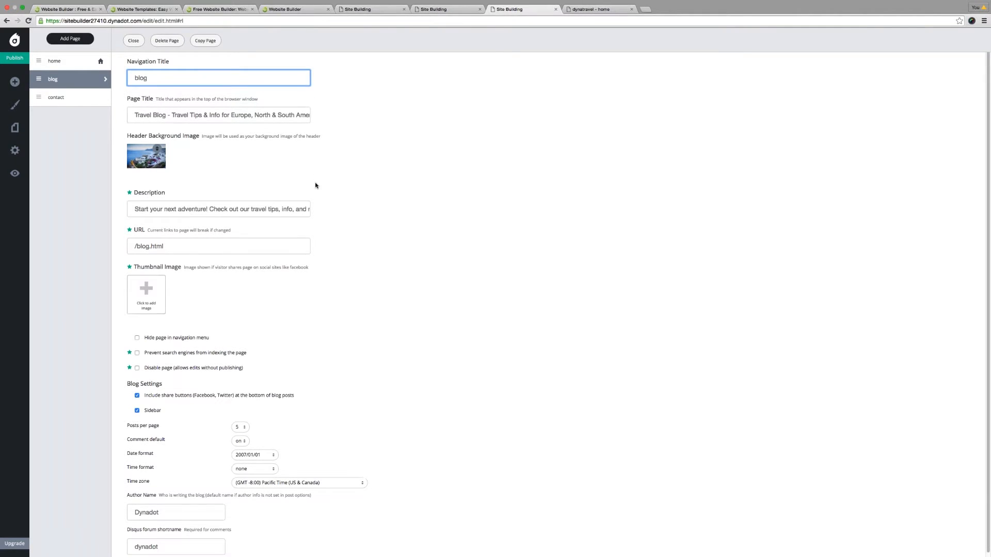
scroll(316, 185, "down", 1)
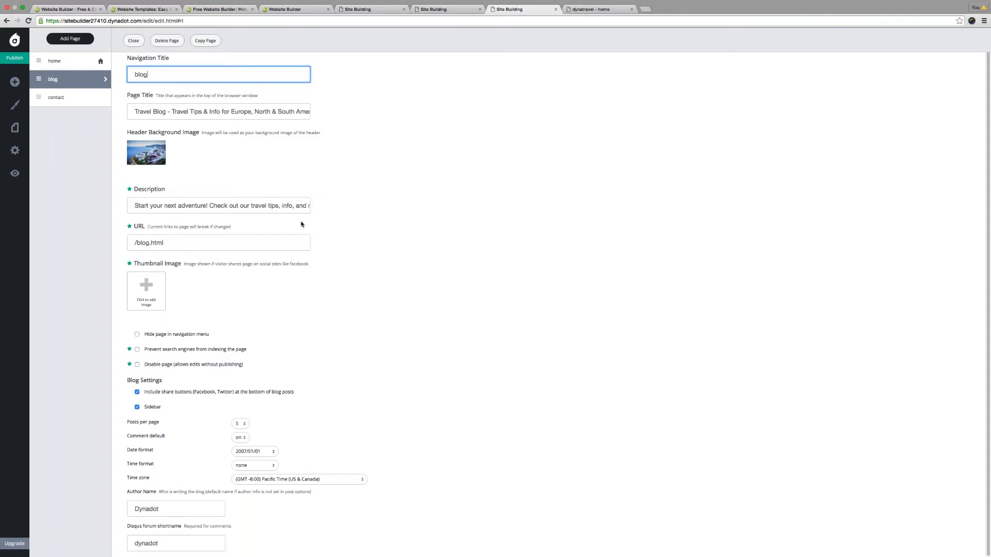
left_click(195, 243)
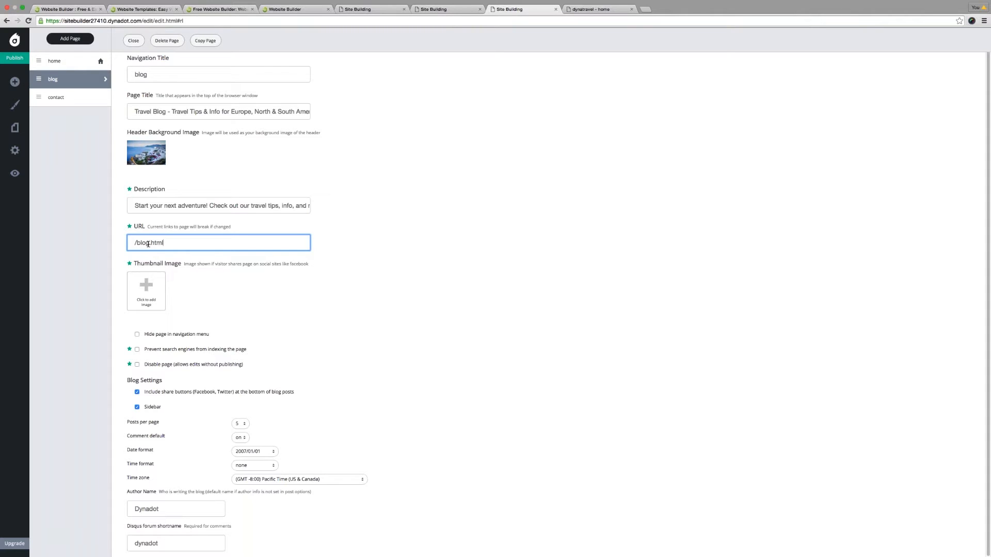
left_click_drag(147, 227, 235, 228)
left_click(239, 231)
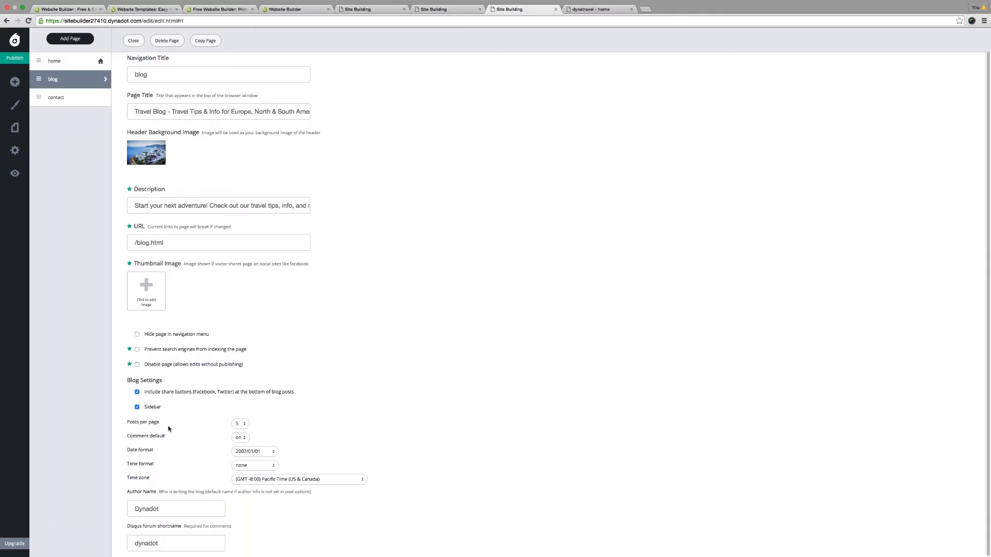
- Keep 5 posts per page, leave Author Name and Disqus shortname unchanged, and close Blog Settings
left_click(245, 424)
left_click(241, 434)
left_click(190, 508)
left_click(184, 542)
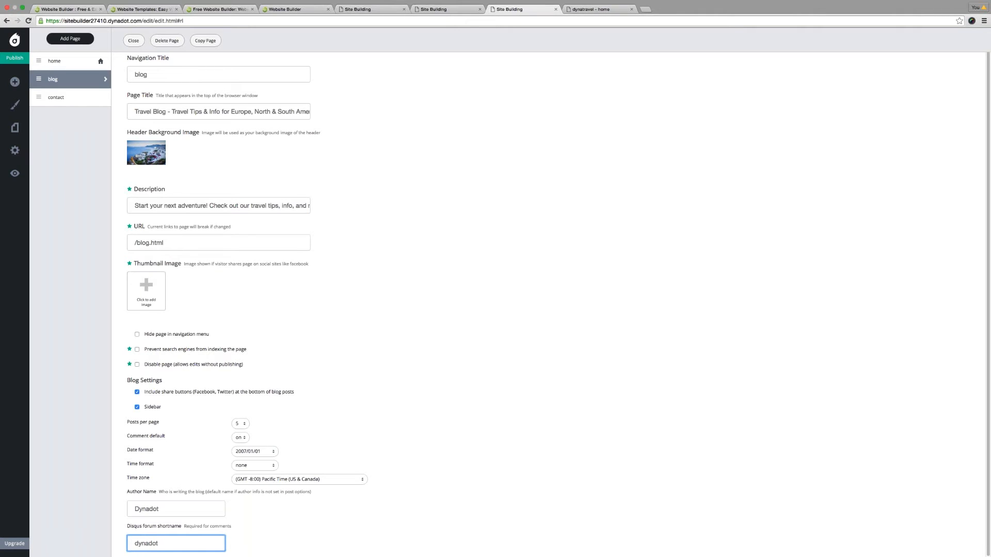
left_click_drag(163, 543, 133, 543)
key("Right")
left_click(133, 42)
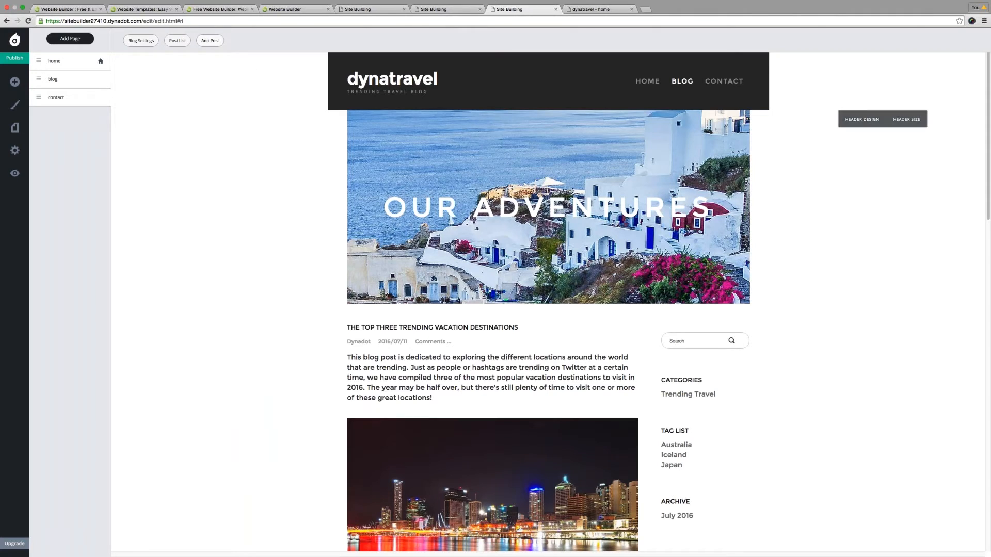
- Start a new post titled 'PLANNING A EUROPE TRIP...IN THE WINTER?'
left_click(210, 41)
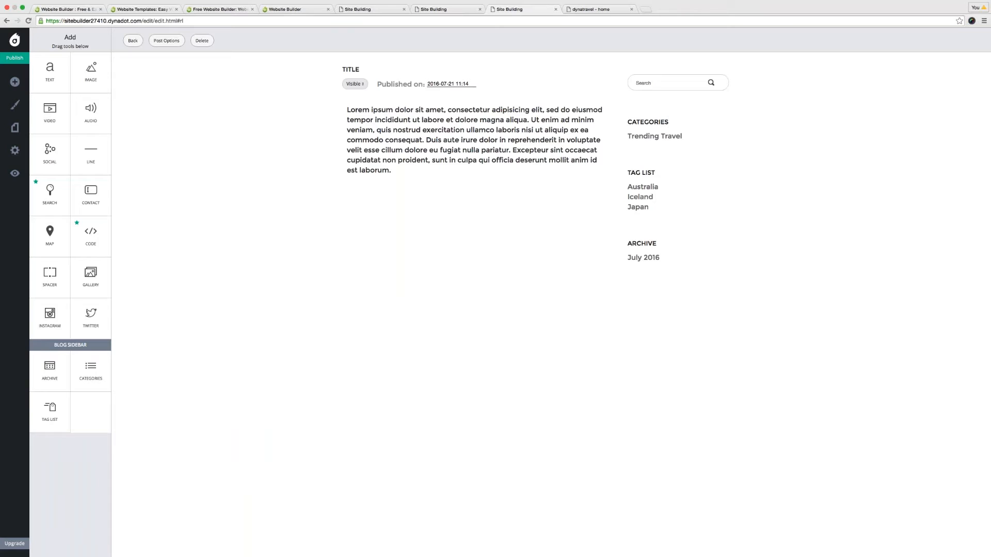
double_click(342, 68)
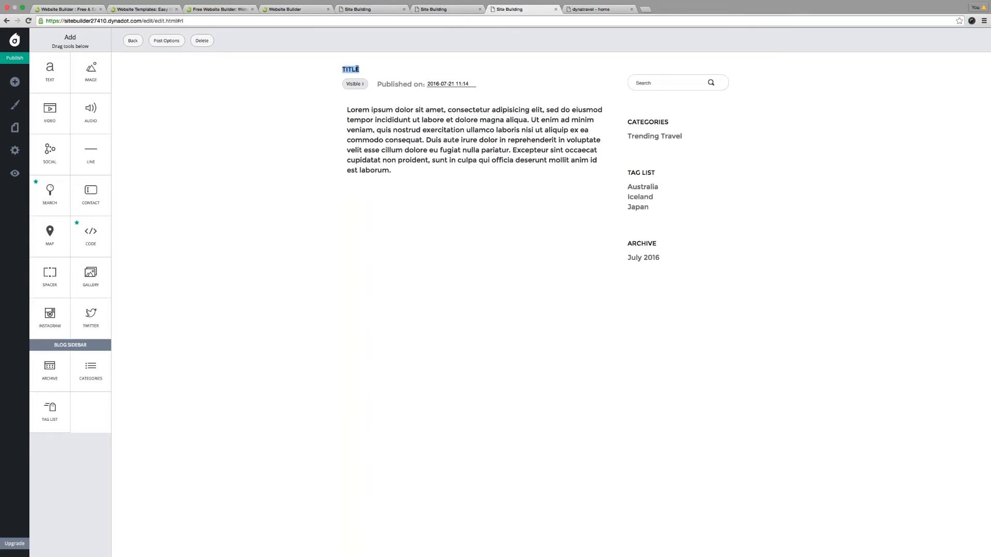
left_click(362, 68)
key("BackSpace")
key("BackSpace")
key("BackSpace")
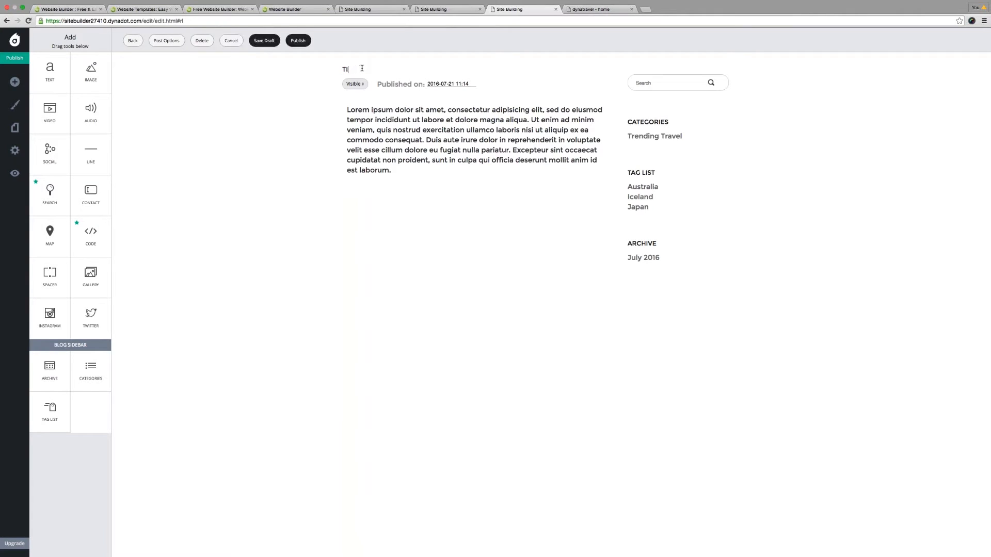
key("BackSpace")
key("BackSpace")
type("PLANNING A EUROPE TRIP...IN THE WINTER?")
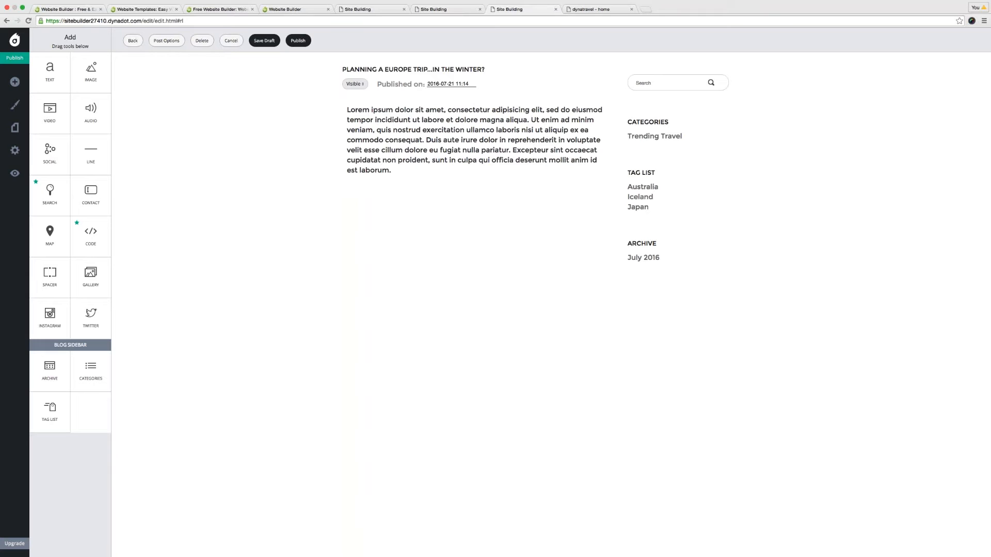
- Replace the Lorem ipsum body with the Europe article and add an Audio block below it
left_click(400, 167)
left_click_drag(392, 171, 344, 119)
key("ctrl+v")
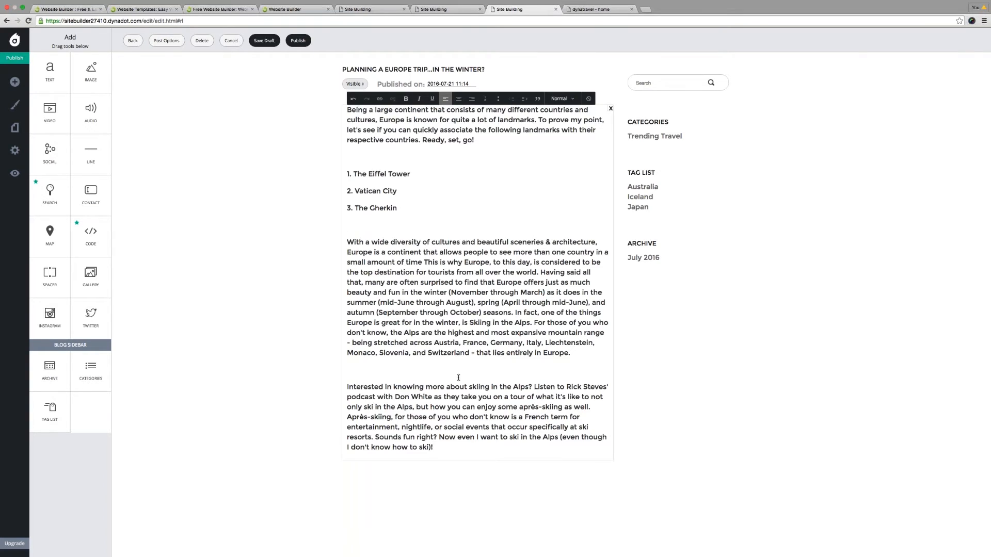
left_click(153, 266)
left_click_drag(91, 110, 379, 469)
left_click(373, 81)
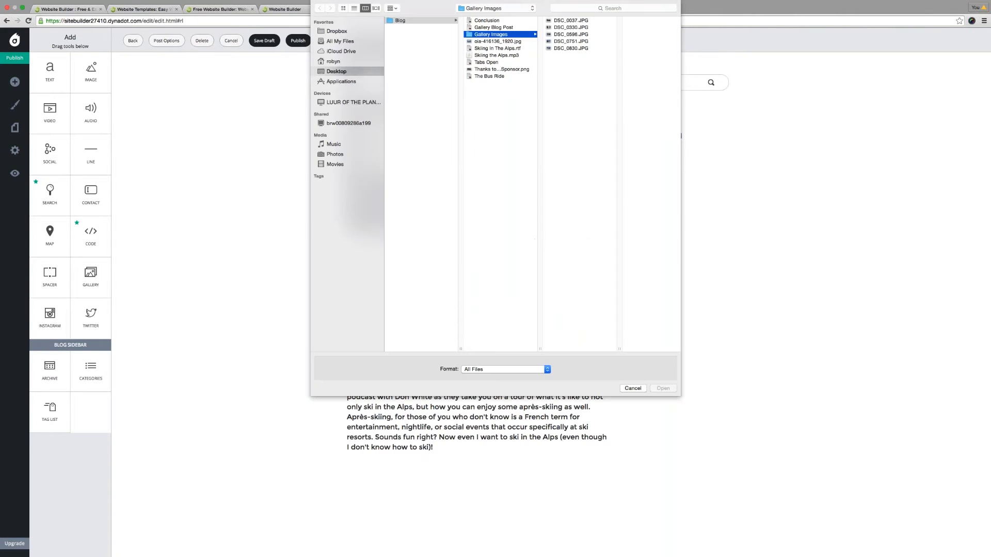
- Attach Skiing the Alps.mp3 titled 'Skiing in the Alps' by Rick Steves, without looping, and save the player
left_click(496, 56)
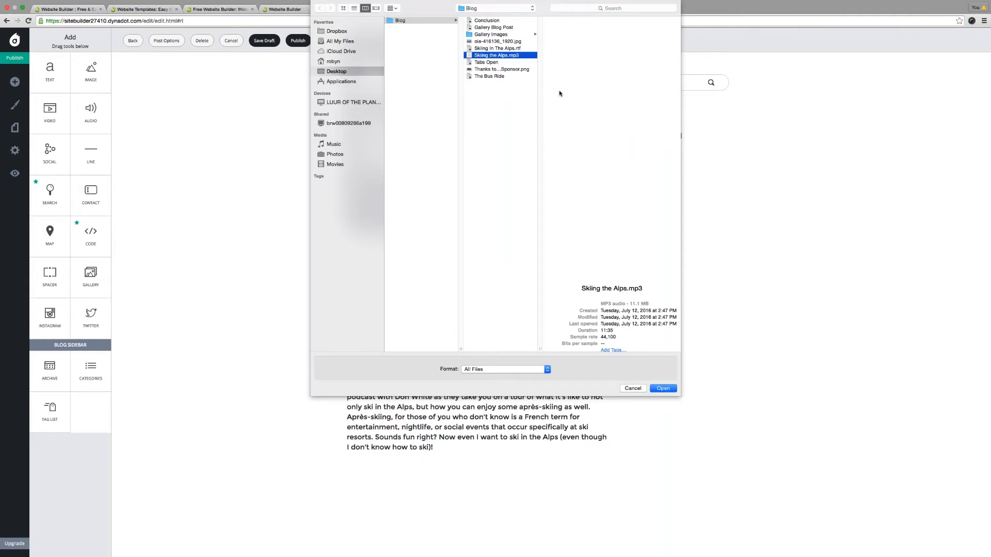
left_click(659, 388)
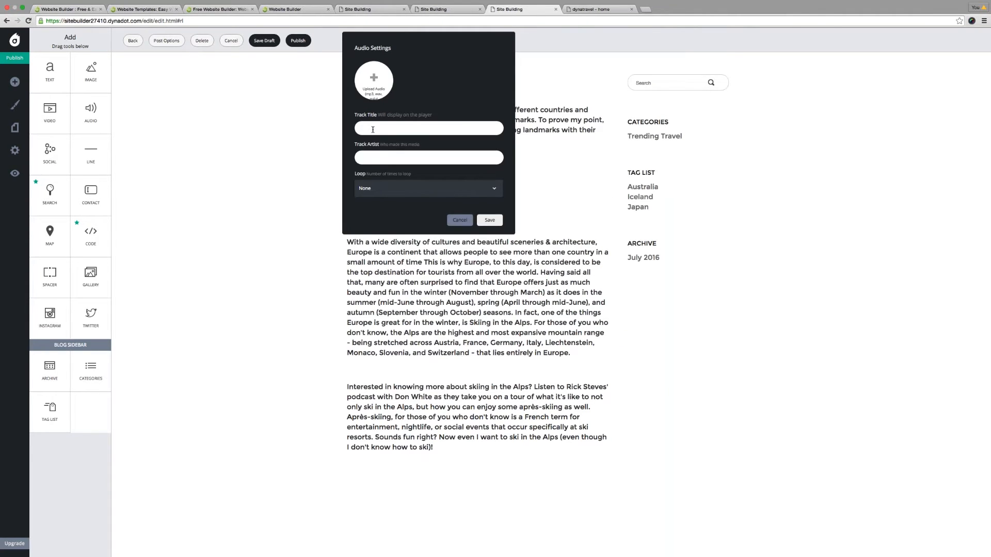
type("Skiin")
type("g in ")
type("the Alps")
type("Rick S")
type("teves")
left_click(428, 188)
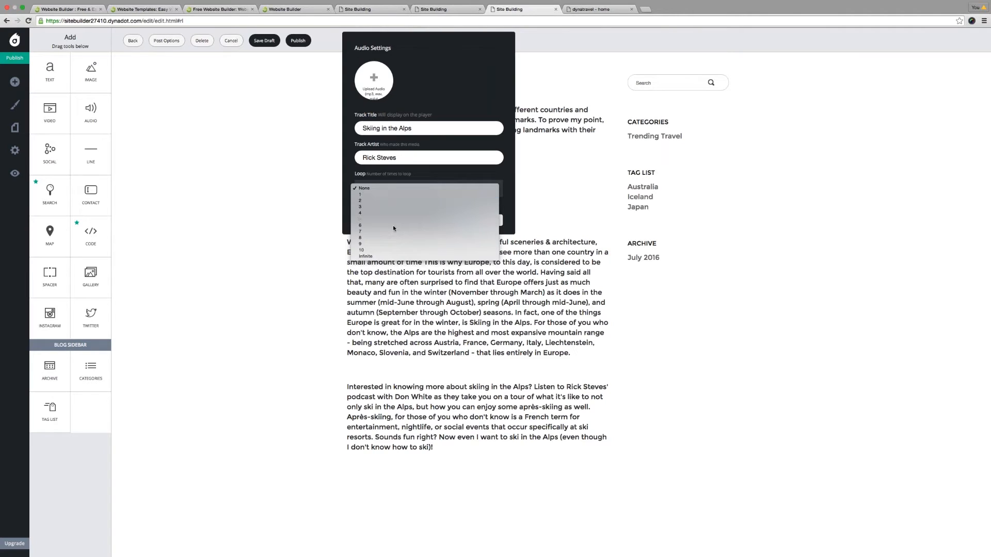
left_click(385, 189)
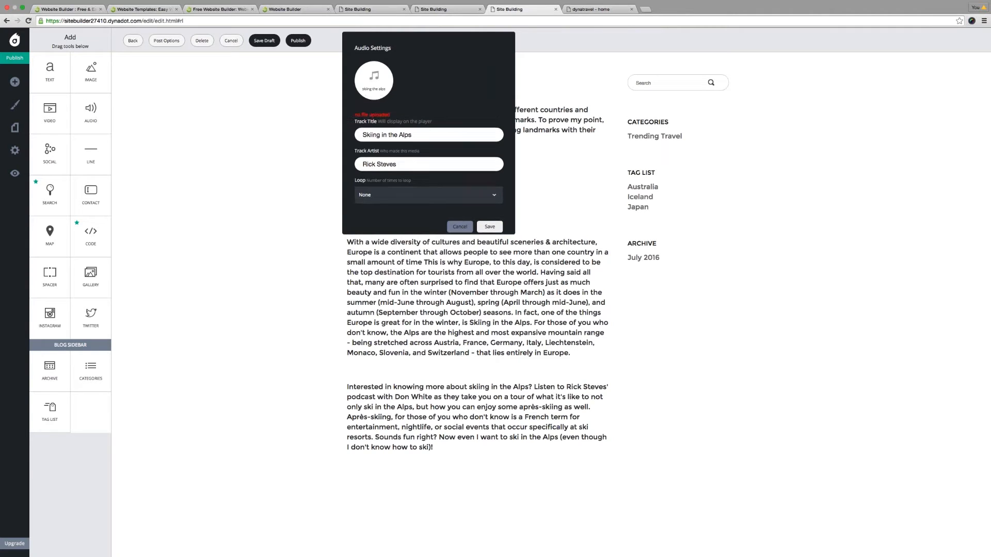
left_click(376, 85)
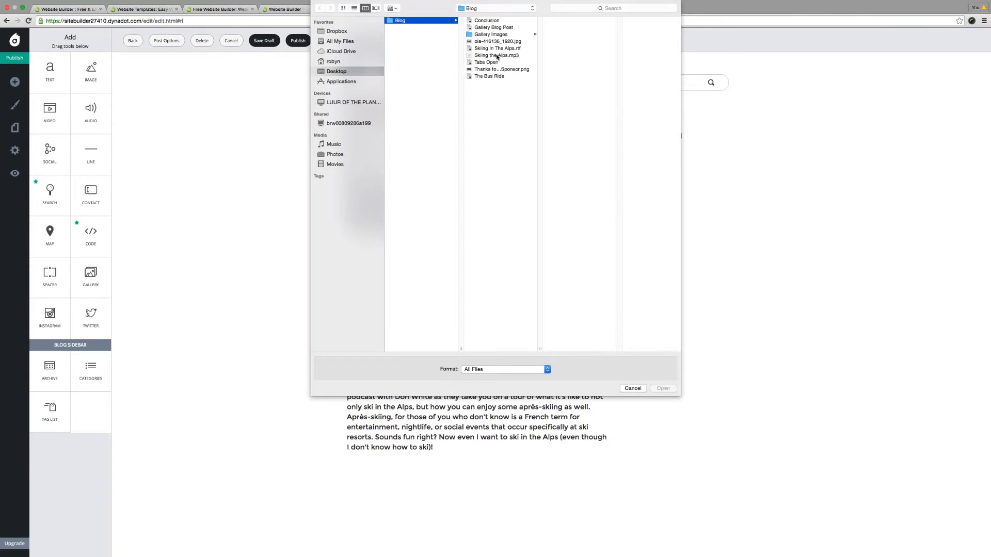
left_click(497, 55)
key("Return")
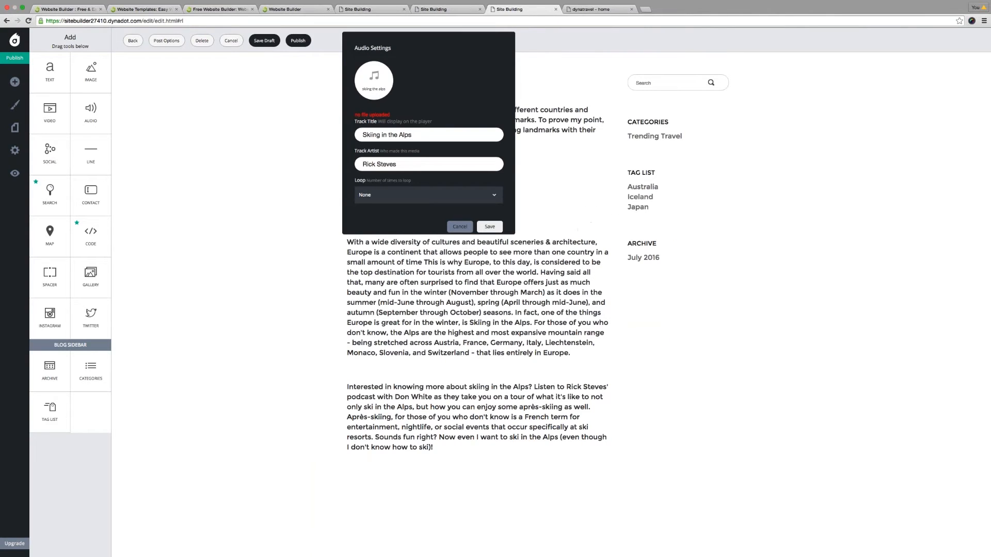
key("Return")
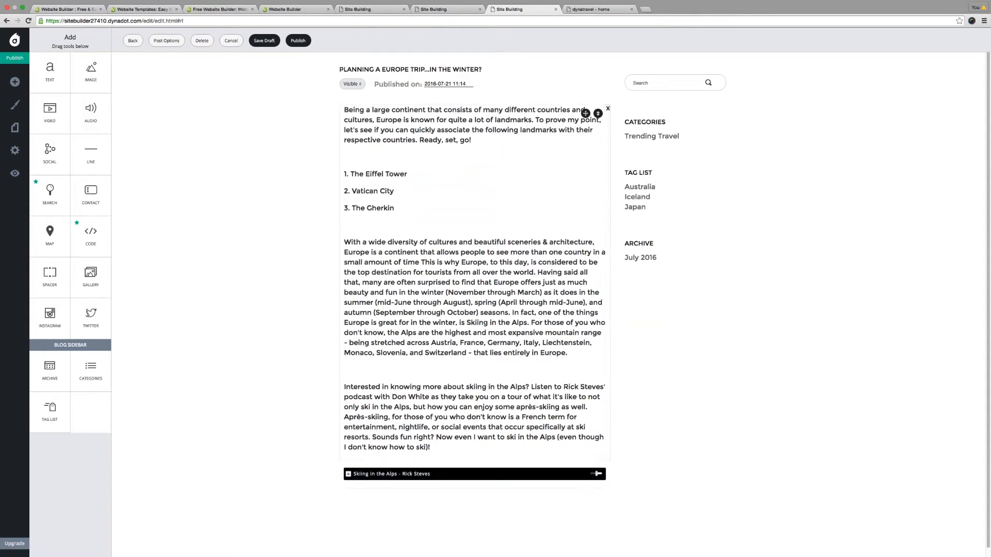
- Save a draft, then enable Excerpt in Post Options and paste the landmarks paragraph ending 'Ready, set, go!'
left_click(264, 40)
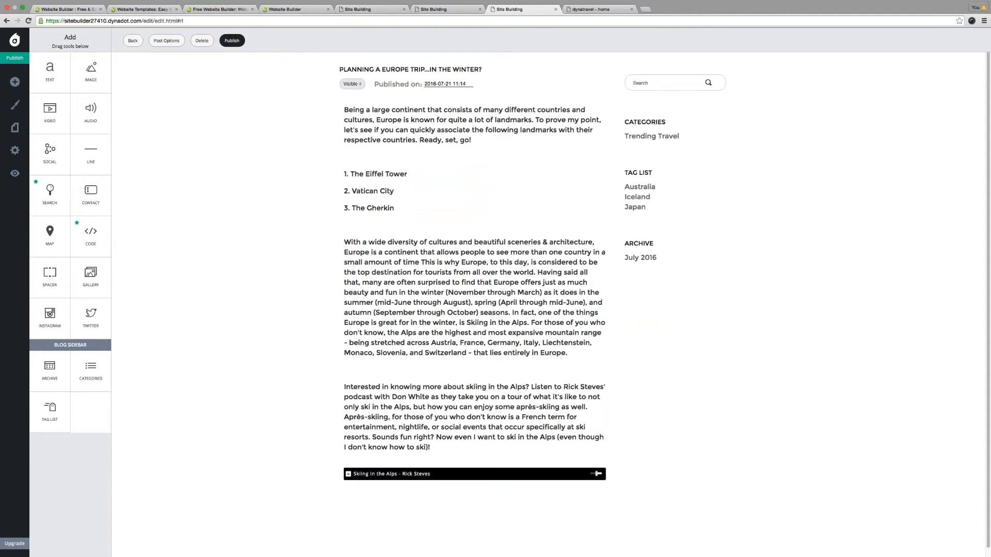
left_click(167, 42)
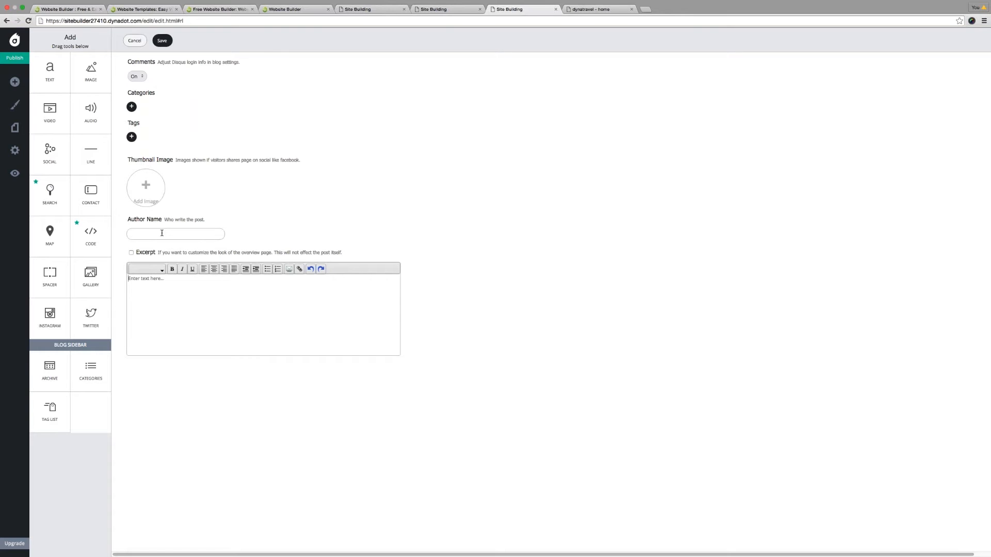
left_click(132, 254)
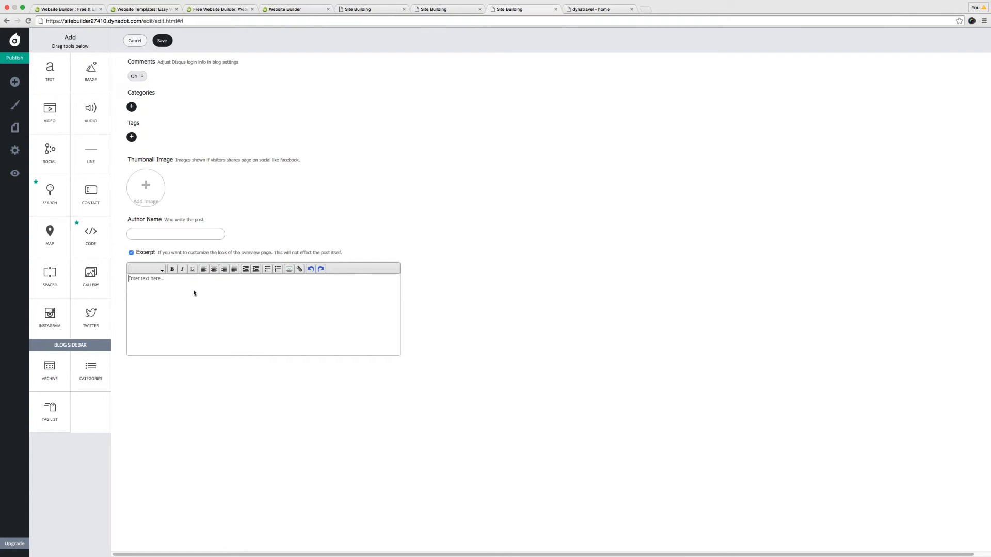
left_click(153, 279)
type("Being a large continent that consists of many different countries and cultures, Europe is known for quite a lot of landmarks. To prove my point, let's see if you can quickly associate the following landmarks with their respective countries. Ready, set, go!")
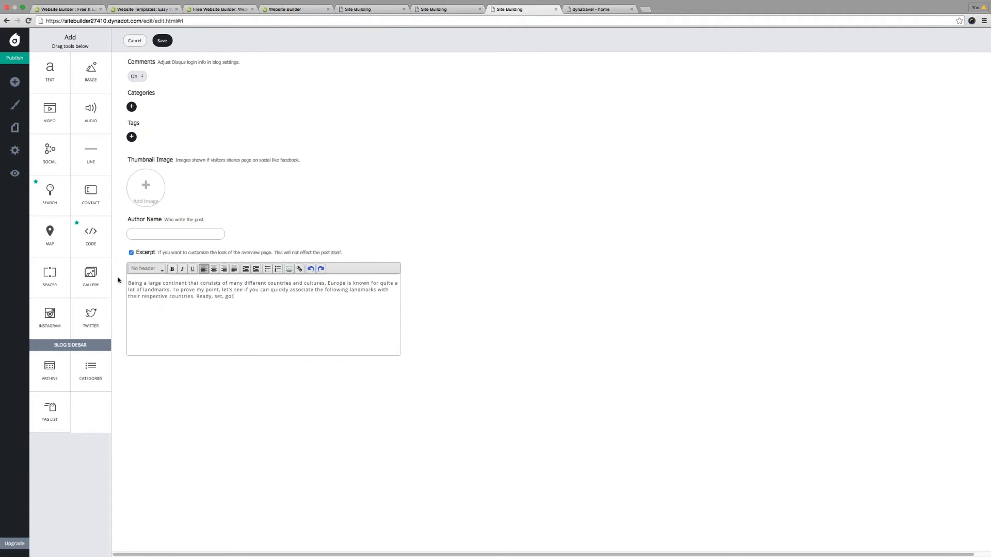
- Create the new categories Podcasts and Europe and assign both to the post
left_click(131, 108)
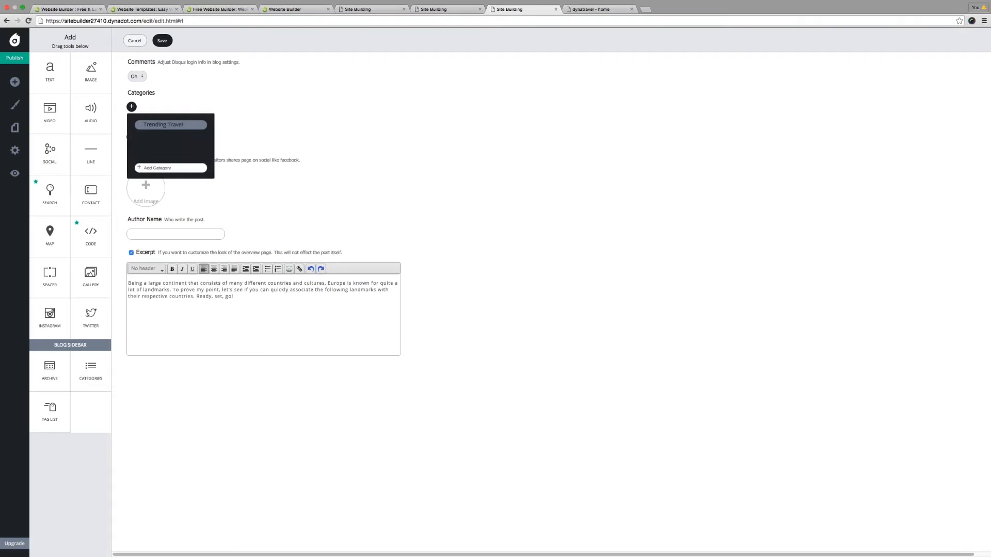
left_click(187, 168)
type("odcasts")
key("Return")
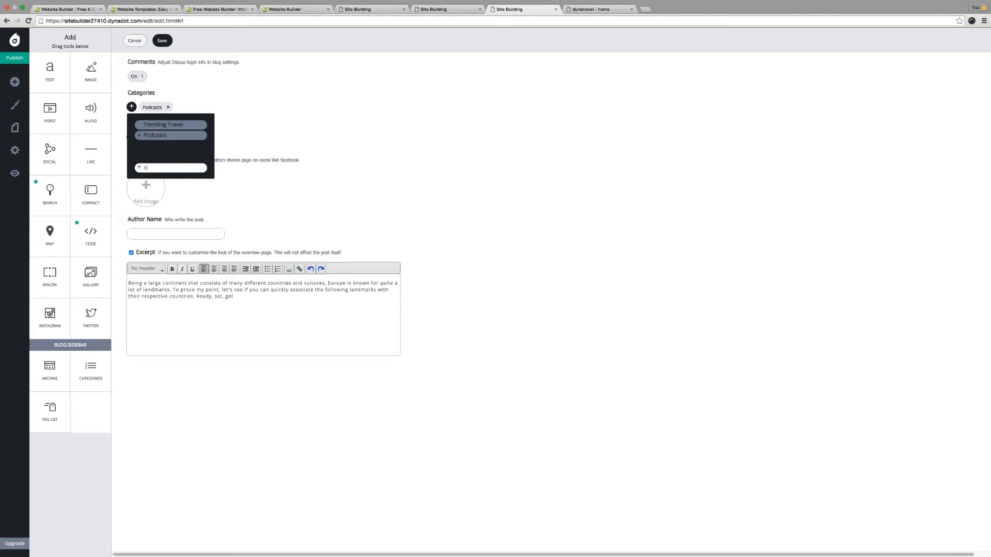
type("Europe")
key("Return")
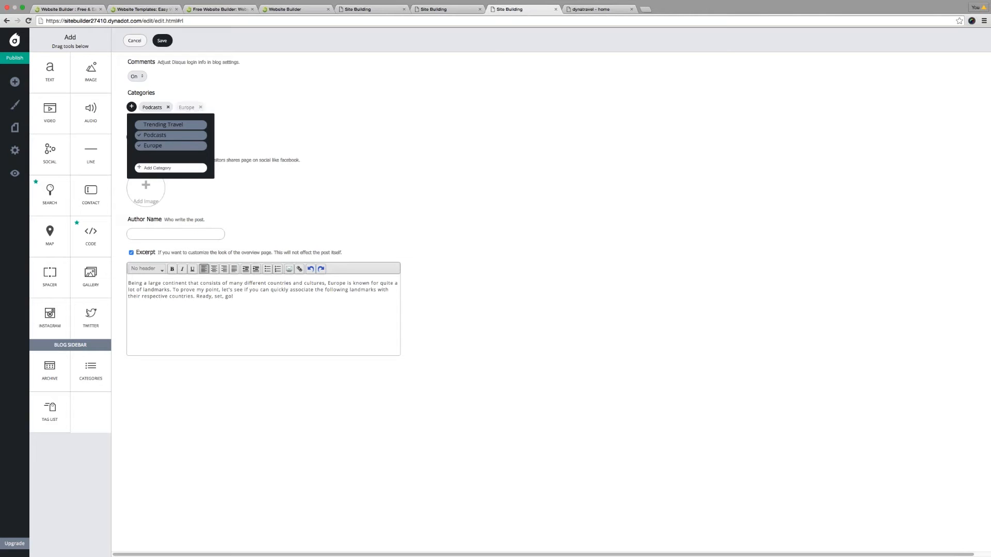
left_click(292, 132)
left_click(131, 137)
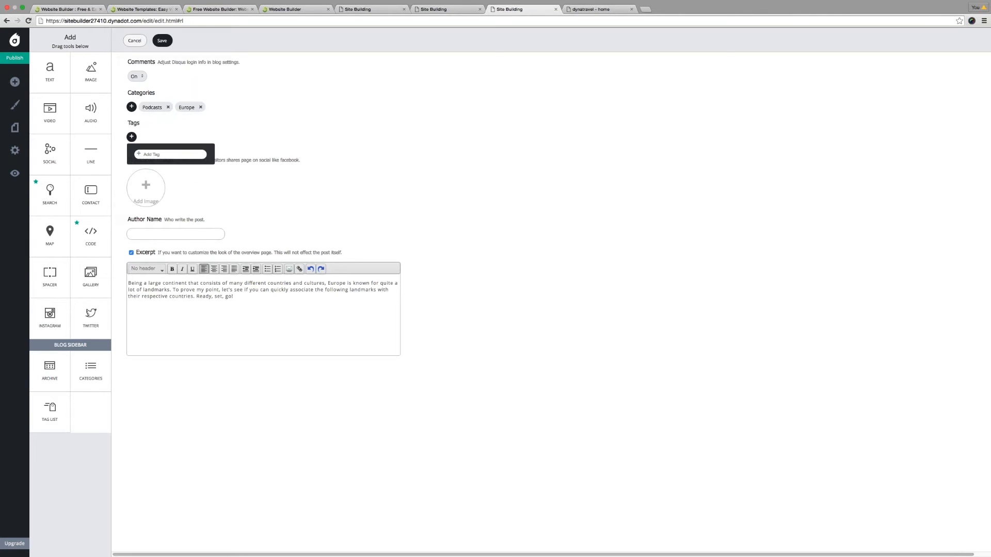
- Tag the post Rick Steves, Alps and Skiing
left_click(167, 154)
type("Rick Steves")
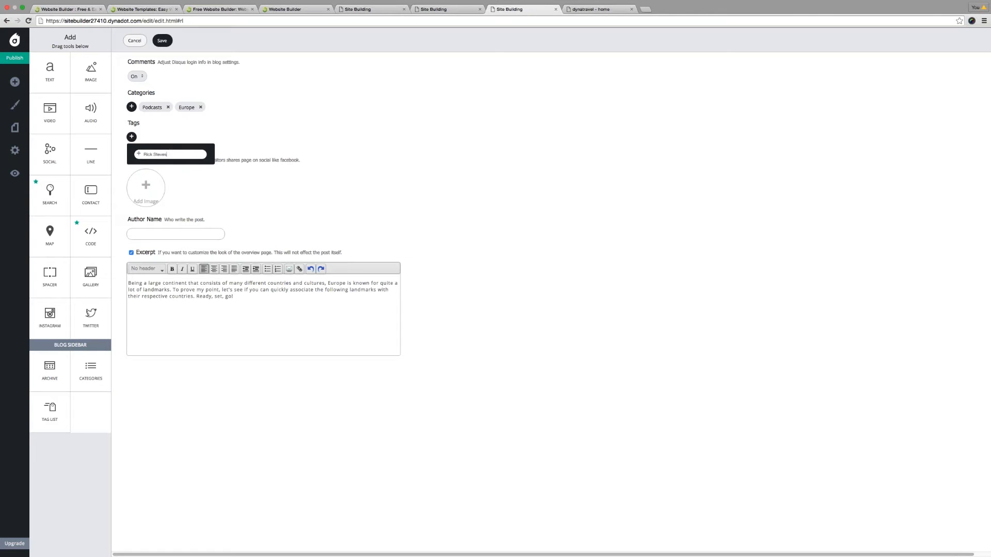
key("Return")
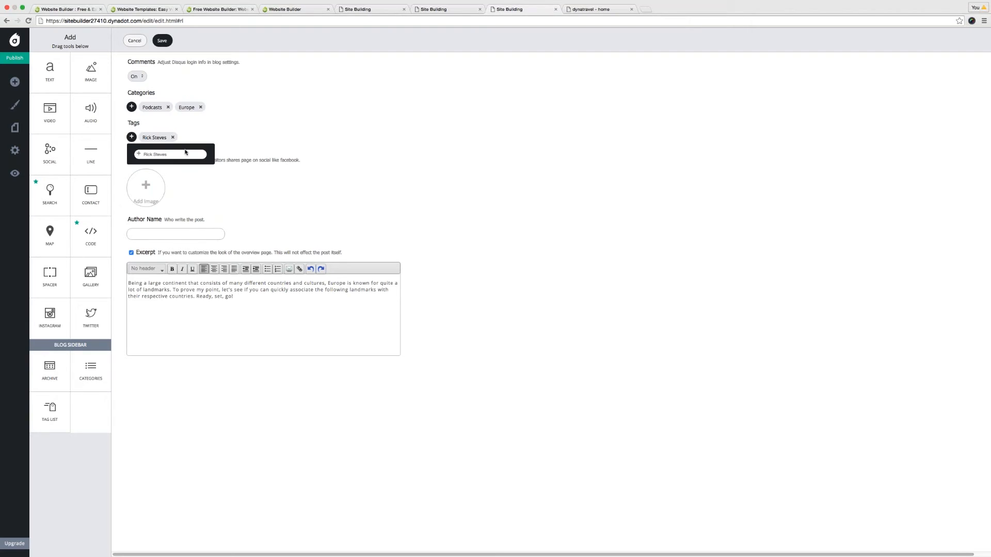
key("super+a")
type("Alps")
key("Return")
key("super+a")
type("Sk")
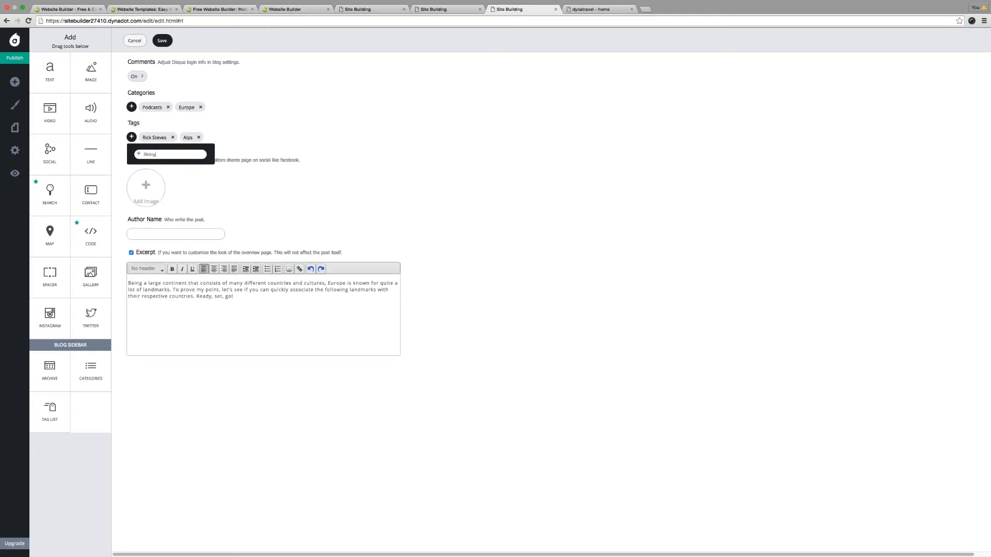
key("Return")
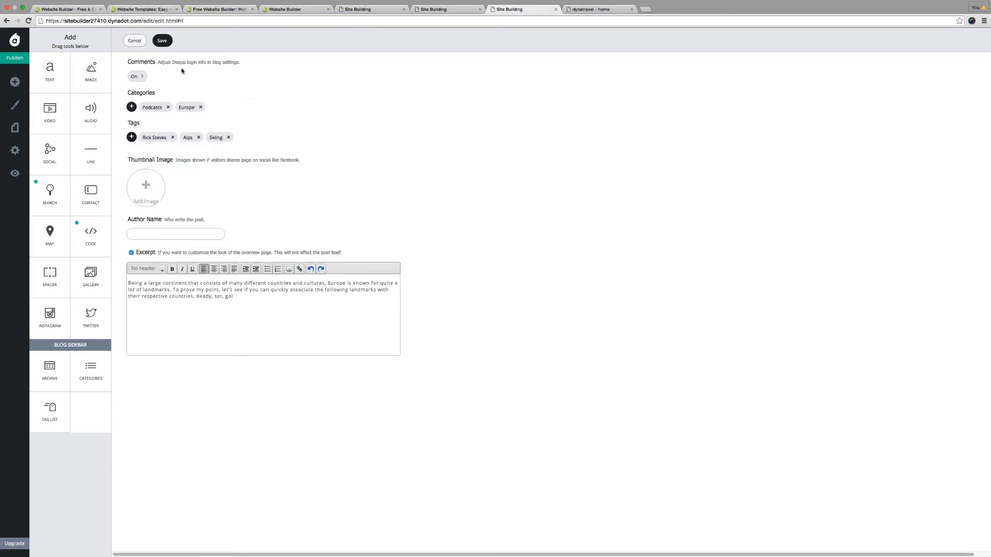
- Save the post options, publish the Europe post, and return to the blog listing
left_click(163, 41)
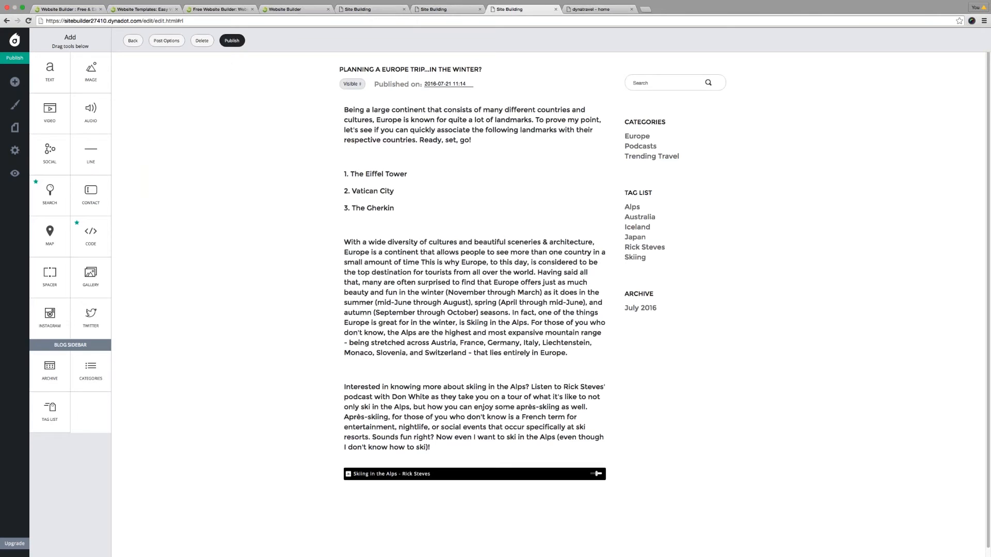
left_click(232, 41)
left_click(132, 41)
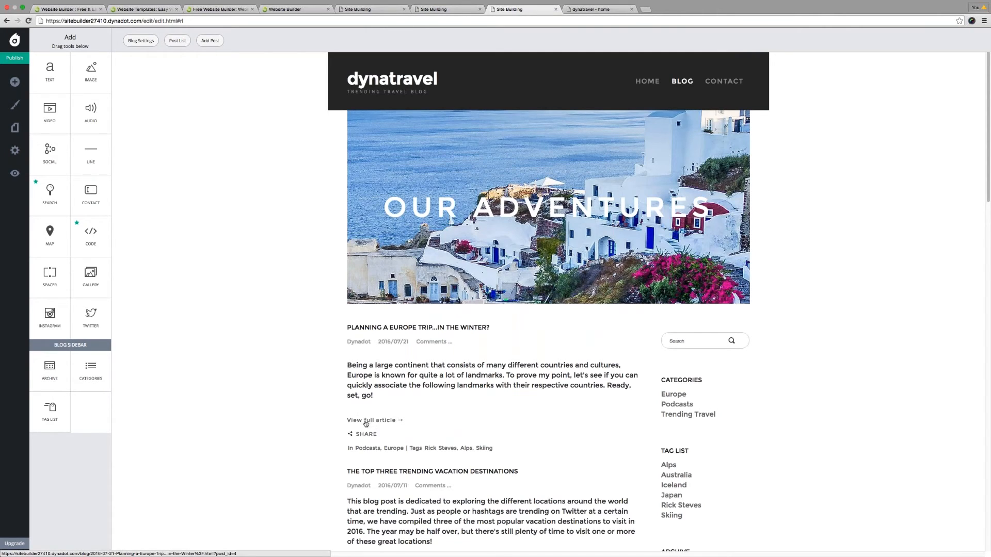
- Scroll the blog listing to check the Europe post's categories and tags, then add a new post
scroll(483, 417, "down", 1)
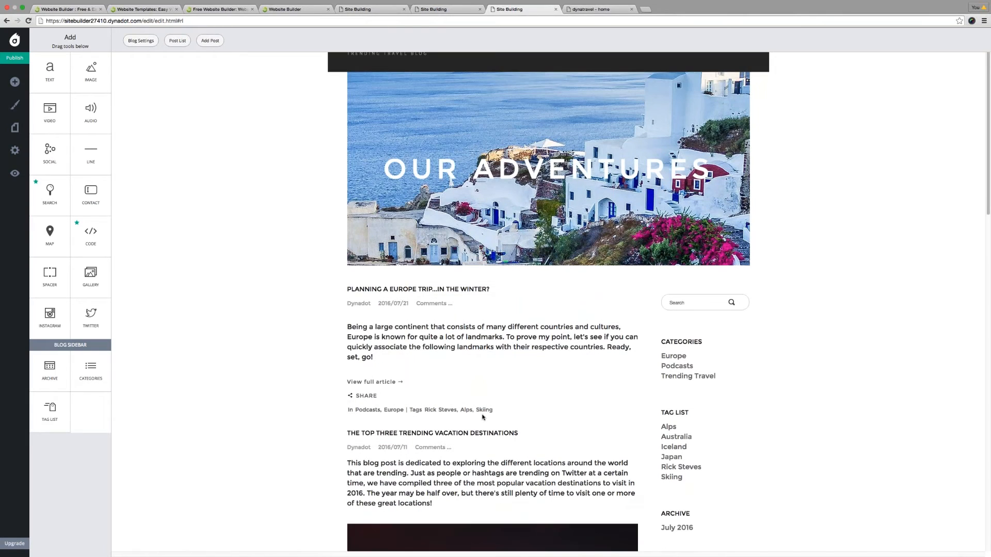
scroll(751, 424, "down", 1)
scroll(751, 424, "down", 6)
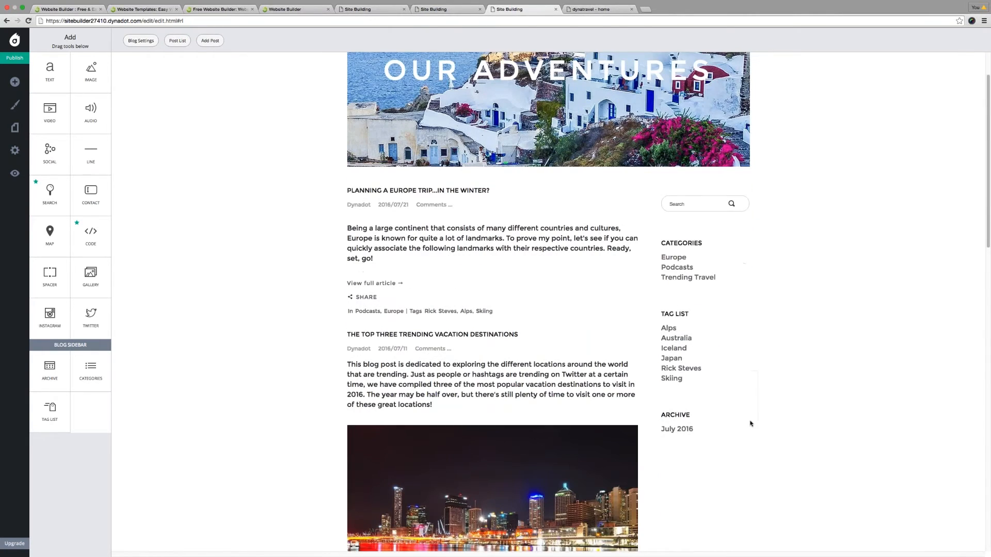
left_click(354, 179)
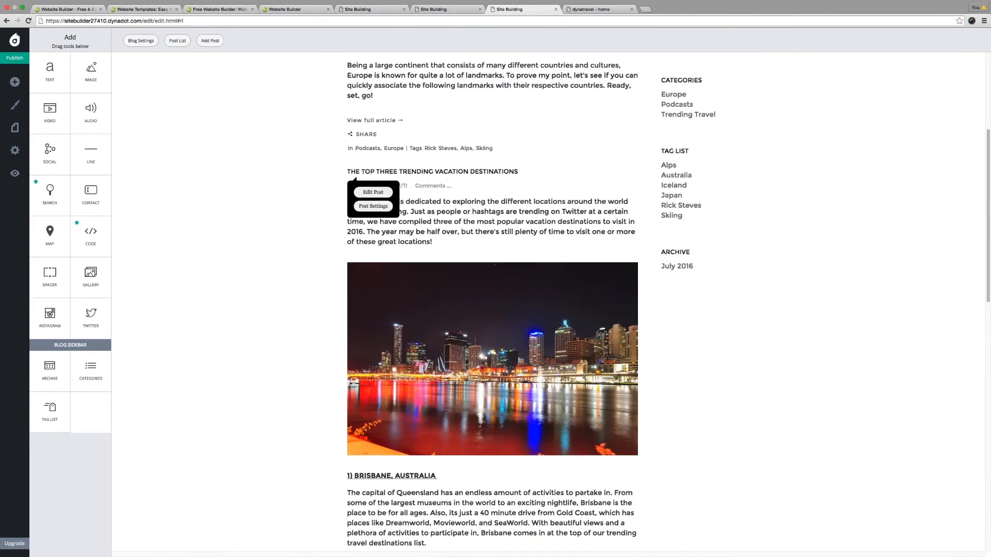
scroll(723, 308, "down", 1)
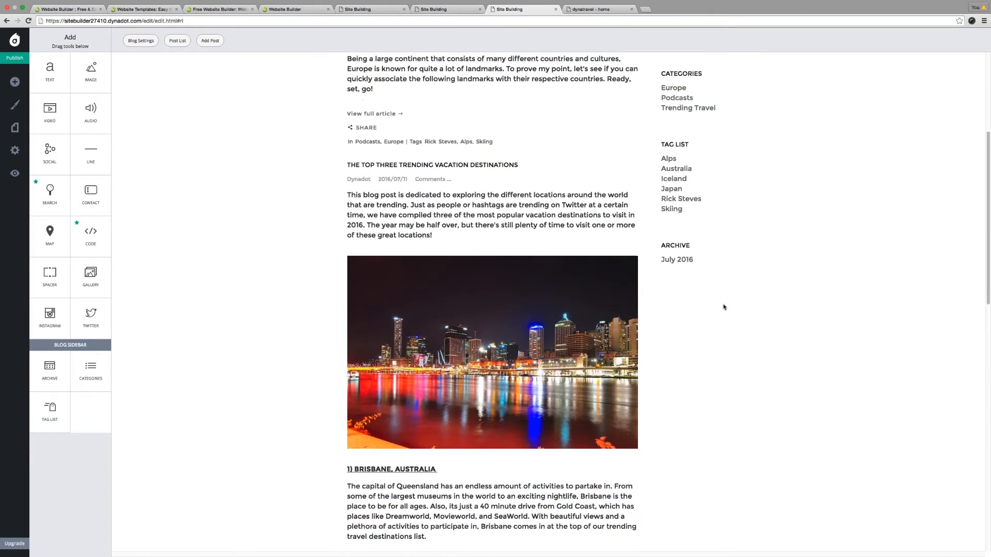
scroll(724, 307, "down", 8)
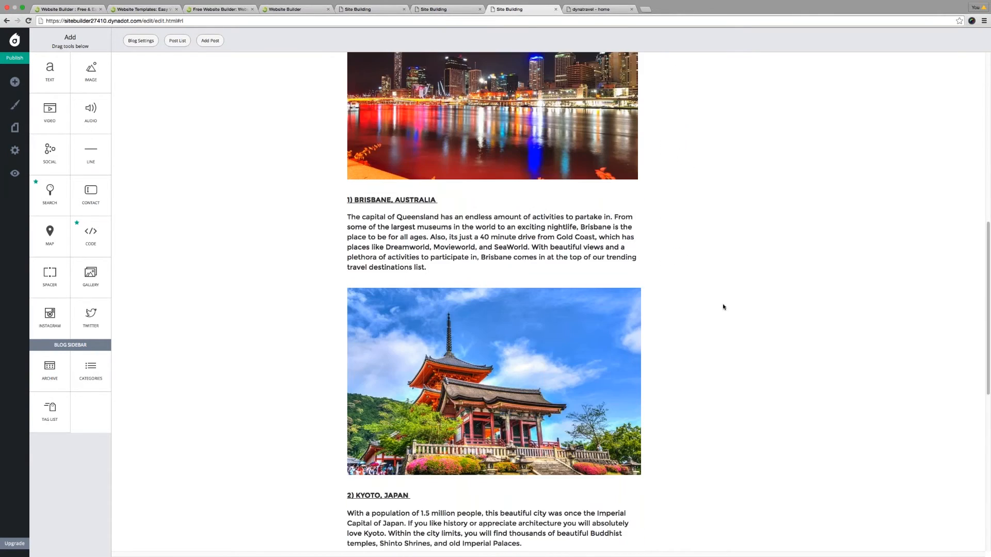
scroll(722, 307, "down", 2)
scroll(722, 307, "up", 5)
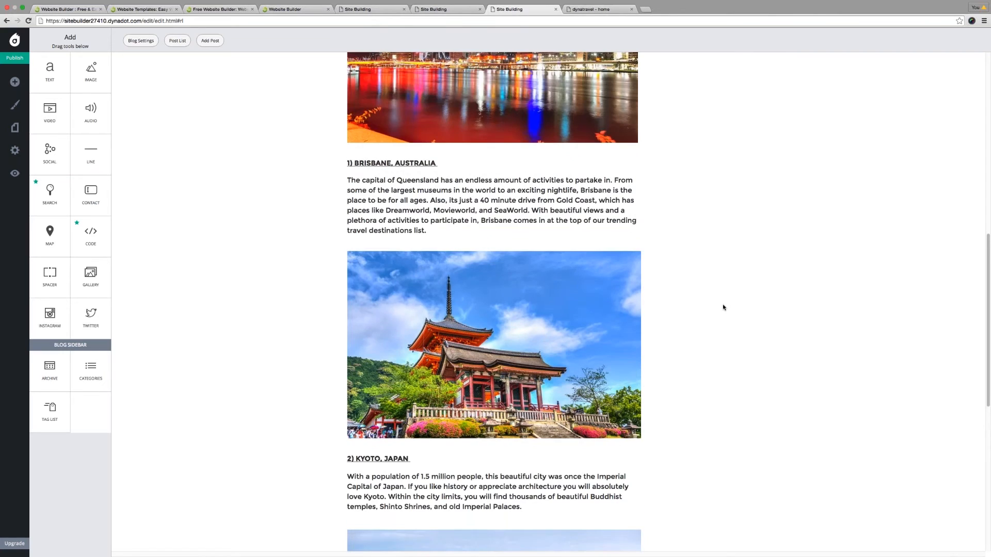
scroll(722, 307, "up", 11)
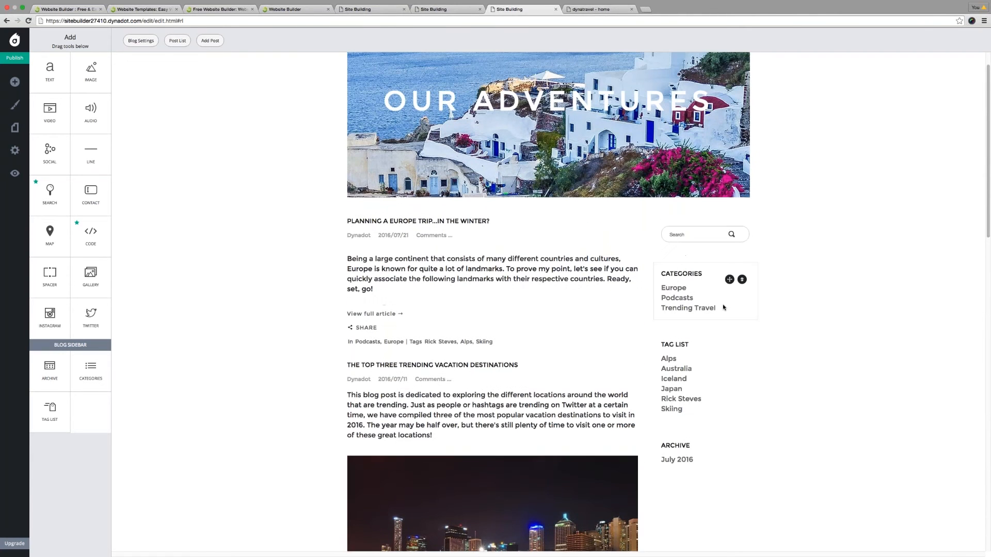
scroll(723, 307, "up", 3)
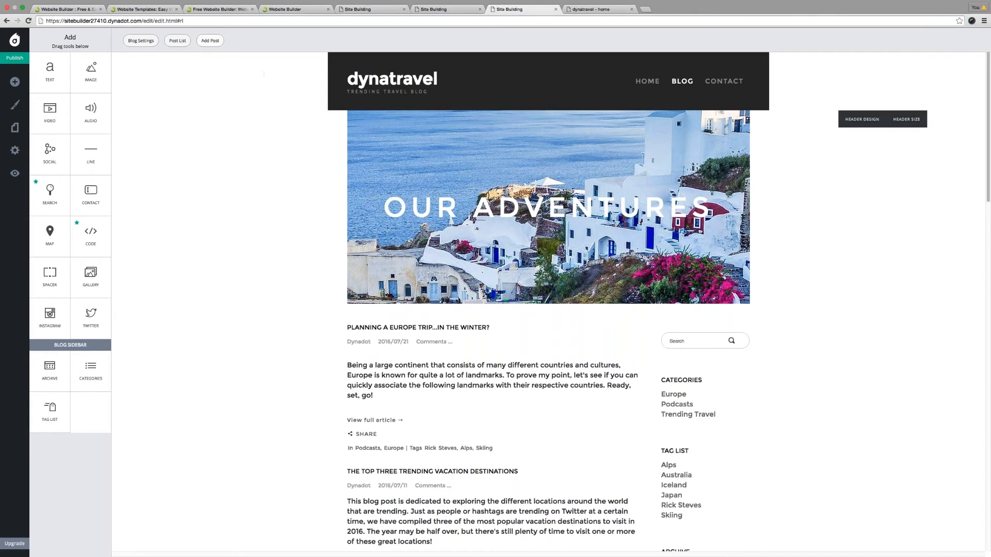
left_click(209, 43)
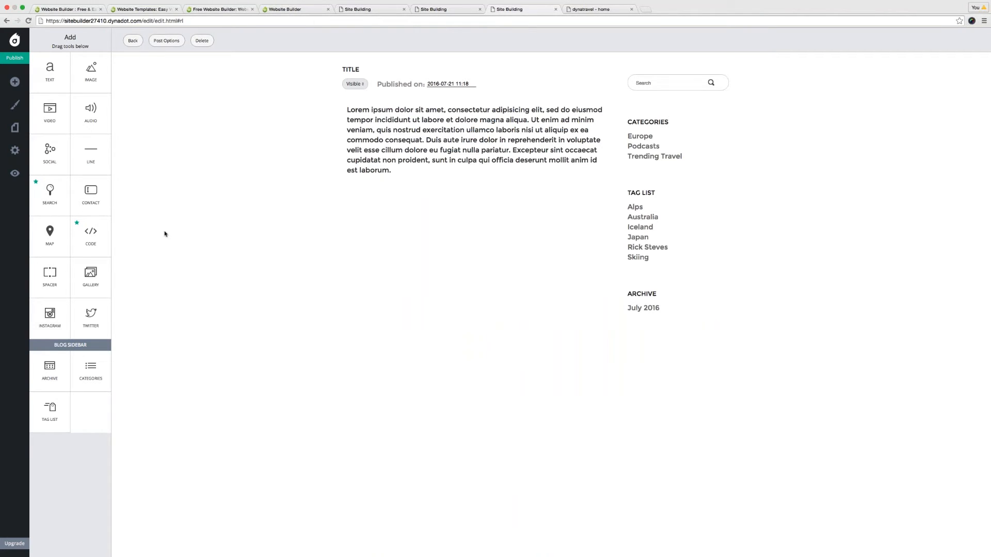
- Embed The Bus Ride YouTube video above the post's placeholder text using the pasted URL
left_click_drag(59, 116, 375, 105)
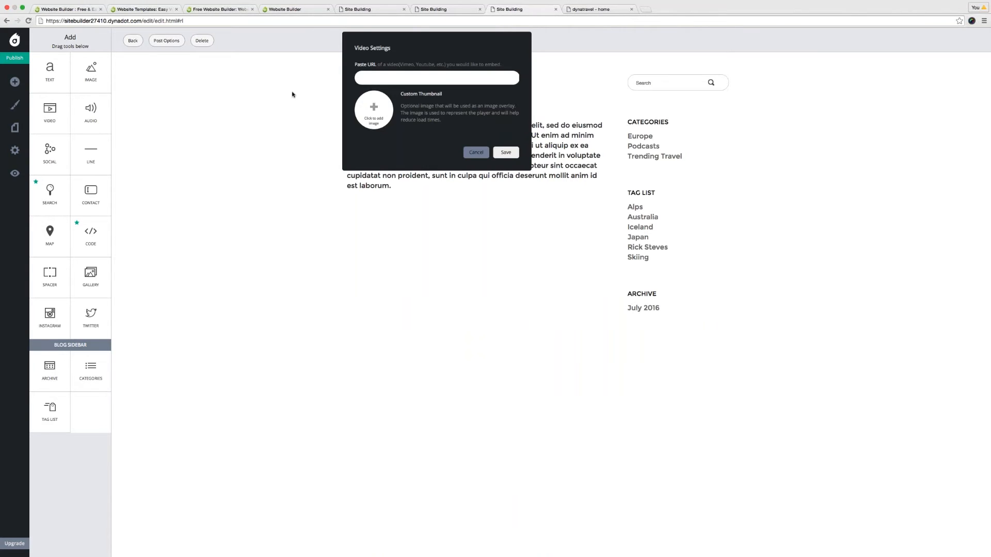
left_click(374, 80)
type("https://www.youtube.com/watch?v=JTfQZ_iS_cs")
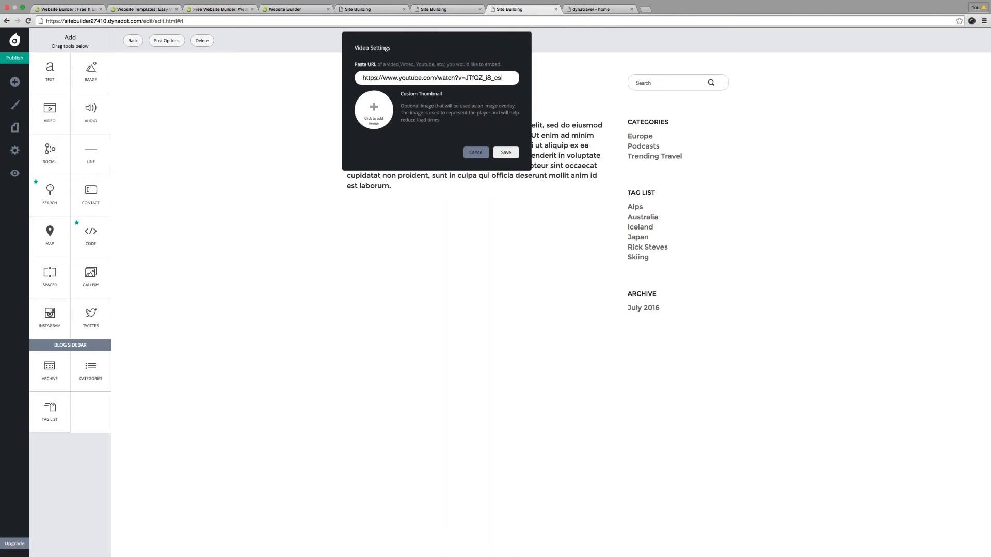
left_click(507, 153)
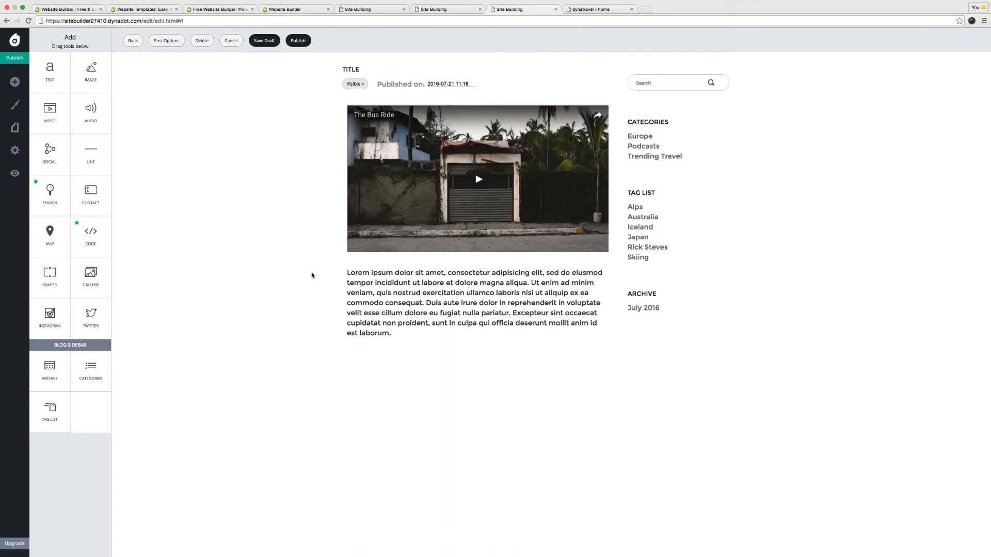
left_click(408, 328)
- Replace the placeholder paragraph with the pasted Bus Ride story about the Nayarit trip
left_click_drag(392, 334, 344, 271)
type("\"Don't Go There. Live There\" is the new catchy slogan from Airbnb and the idea behind the film, \"The Bus Ride.\" My brother and I wanted to share the sights and sounds a local experiences everyday in Nayarit, Mexico. We knew for sure that a glamorous vacation recap was not the film we wanted to make. If we wanted a pampered, comfortable experience, then why leave the United States? Instead, we lived in a hostel for 10 days and ate from the local market. Our transportation was the rickety buses with no air conditioning and broken windows. Our entertainment was watching the sunrise from our rooftop and visiting nearby villages to buy food or candy. During the course of 10 days we barely spoke a word of English, even to each other. We did everything (short of changing our somewhat American names) to experience Nayarit like a local would on a daily basis. At the end of our trip, we had tons of footage and audio clips which we compiled in the only way the only way we know how to: to showcase the life of a local in the way we experienced it.")
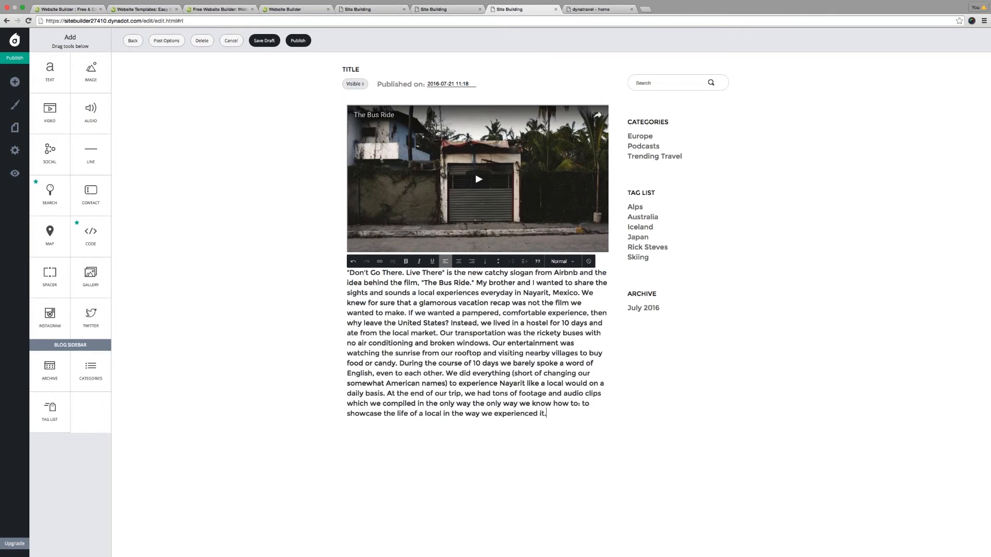
left_click(582, 460)
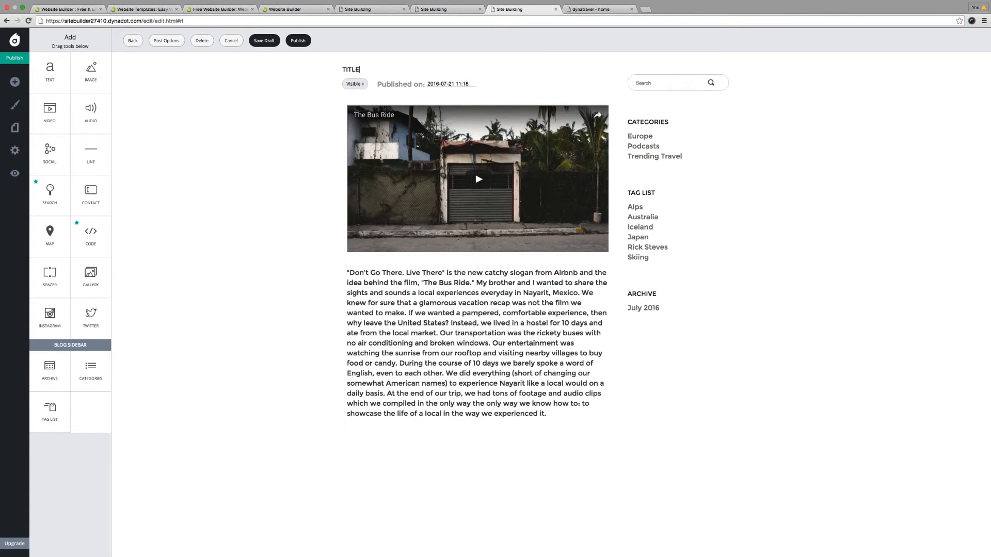
- Retitle the post THE BUS RIDE and save it as a draft
double_click(349, 68)
left_click(360, 70)
key("BackSpace")
key("BackSpace")
key("BackSpace")
key("BackSpace")
type("HE BUS RIDE")
left_click(264, 41)
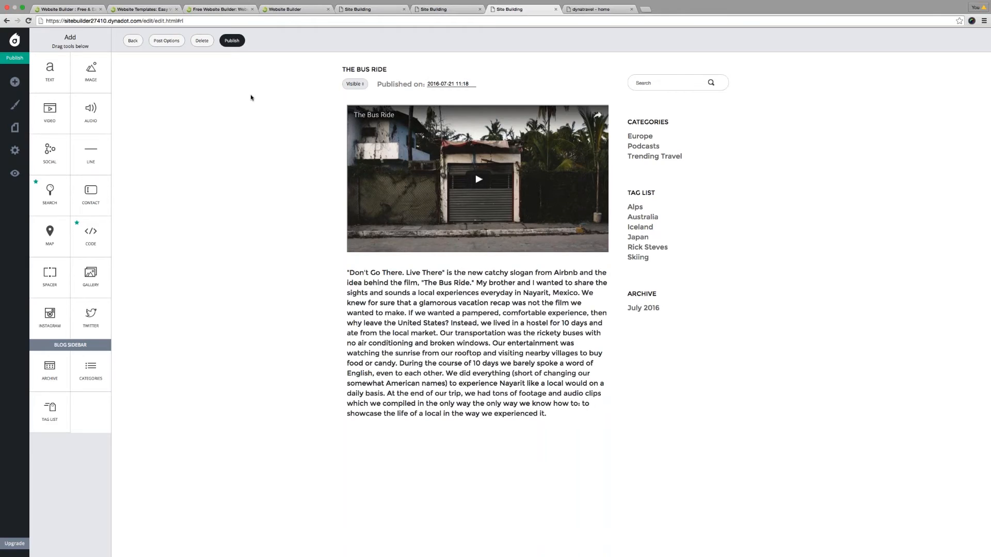
- In Post Options, enter the author's name and add new categories North America and Videos
left_click(167, 41)
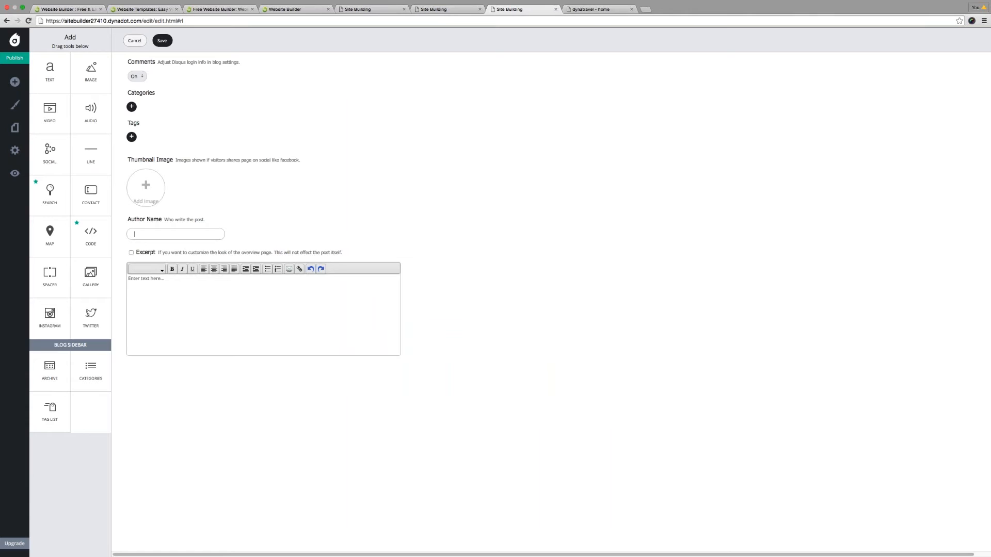
type("Aaron Alvarado")
left_click(132, 106)
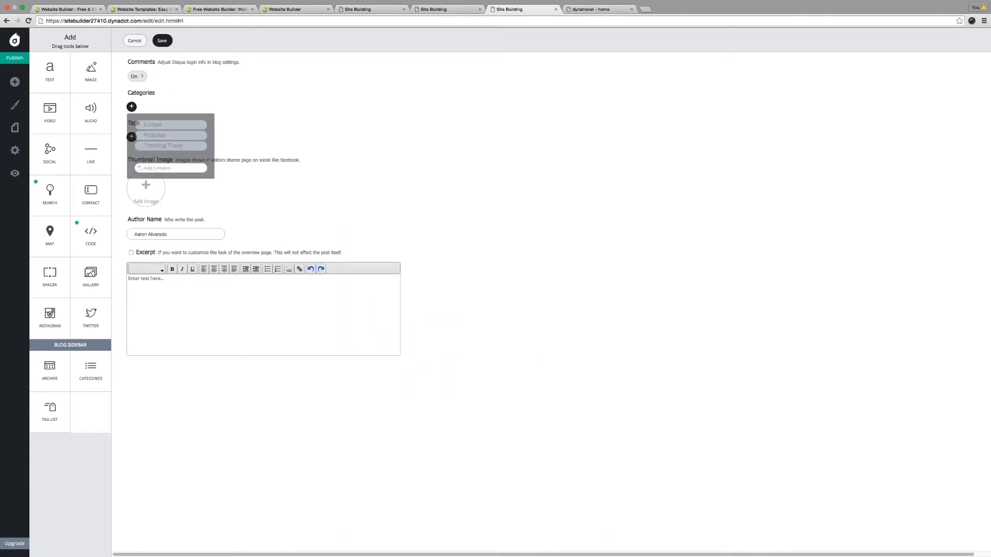
left_click(180, 167)
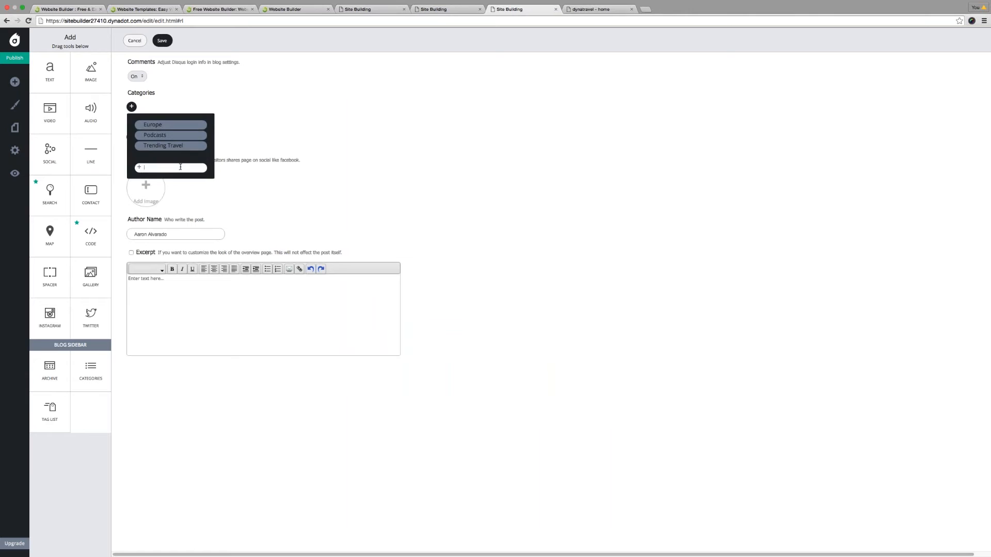
type("North America")
key("Return")
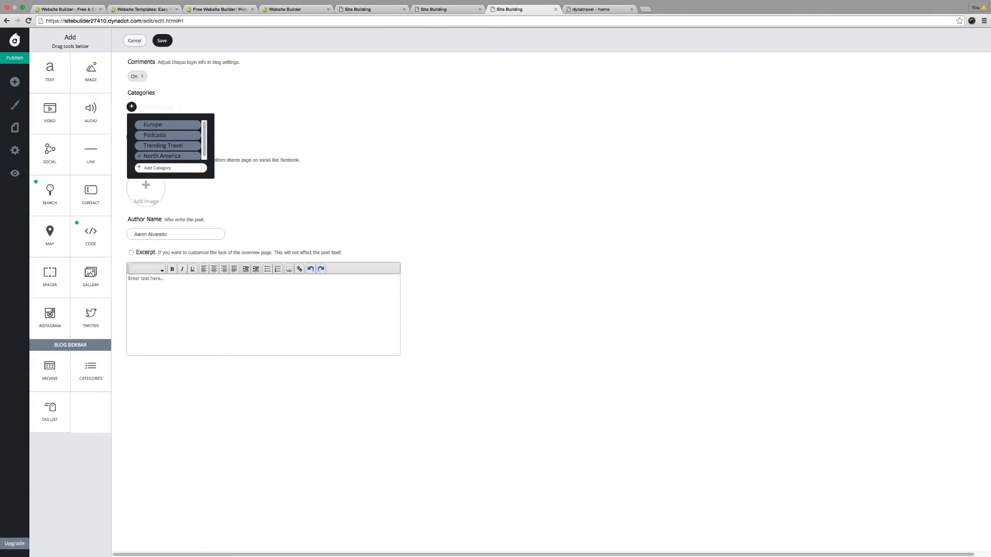
left_click(166, 167)
type("Video")
key("Return")
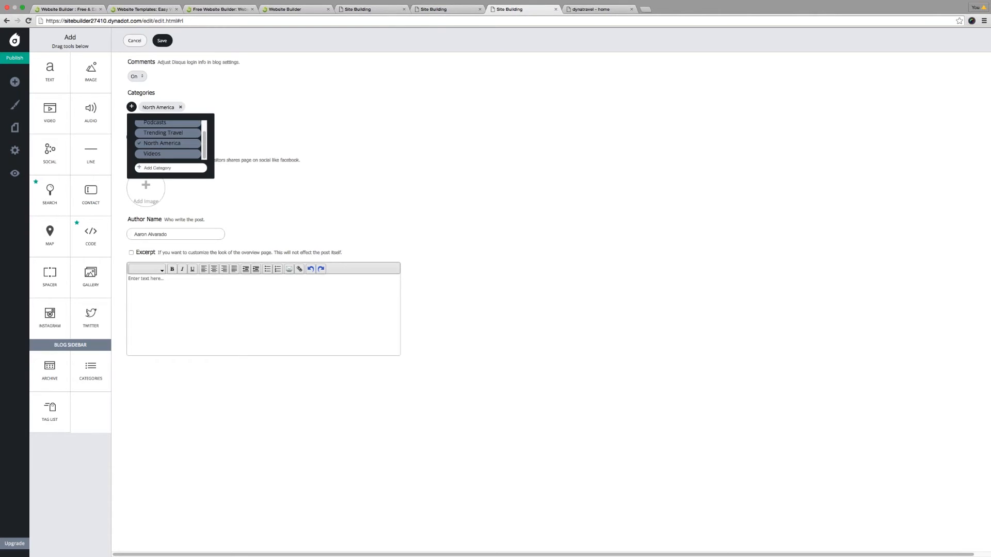
left_click(131, 107)
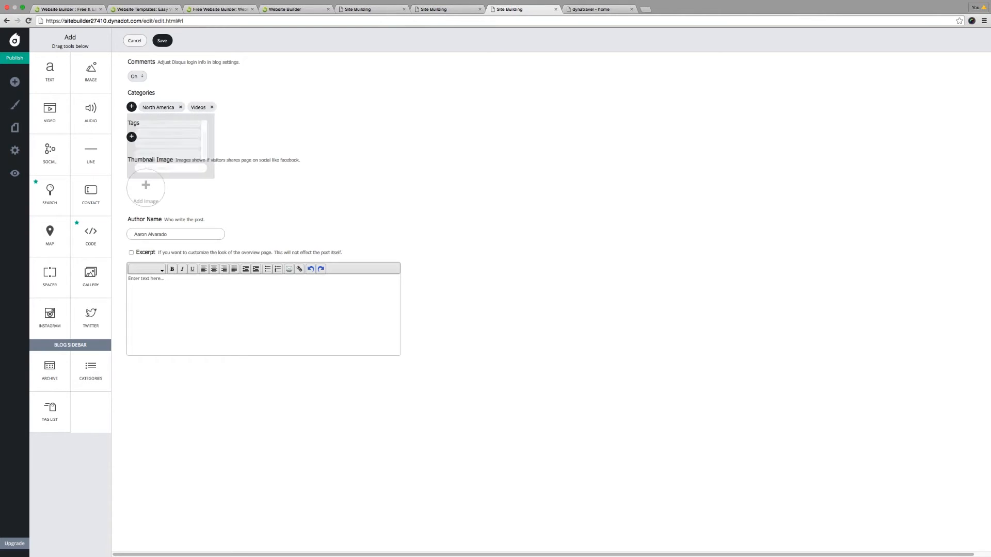
- Tag the post Mexico and Hostels and save the post options
left_click(131, 137)
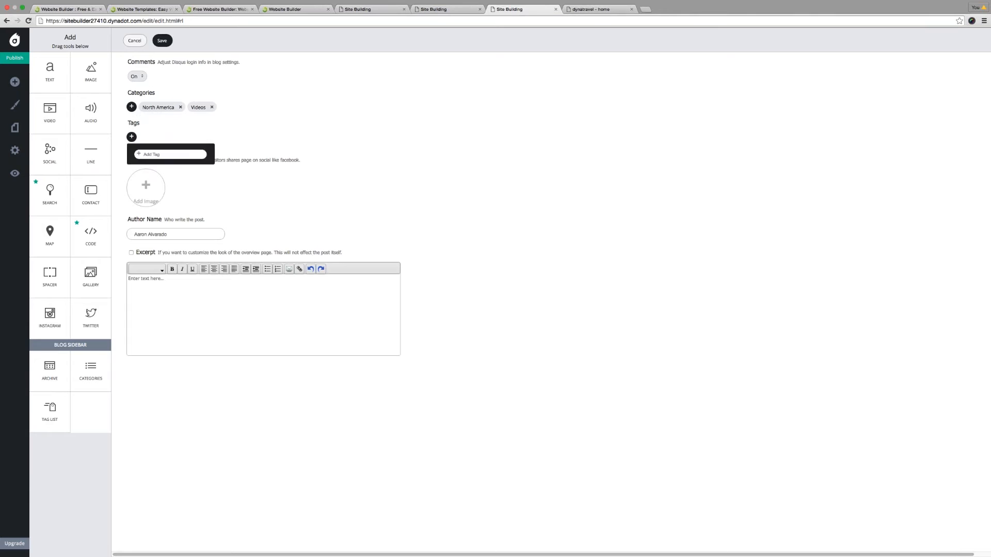
left_click(172, 154)
type("Mexic")
key("Return")
type("Hostels")
left_click(138, 154)
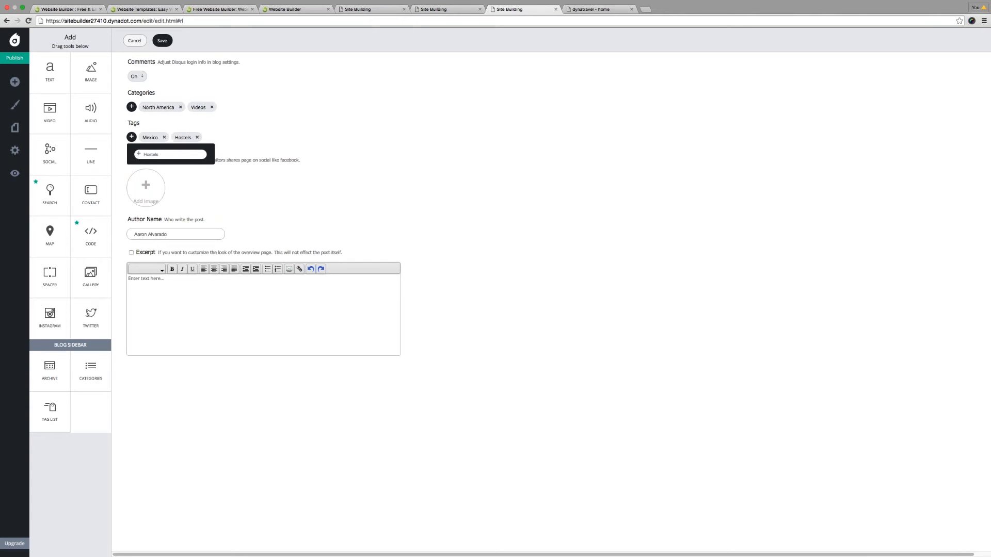
left_click(223, 106)
left_click(162, 40)
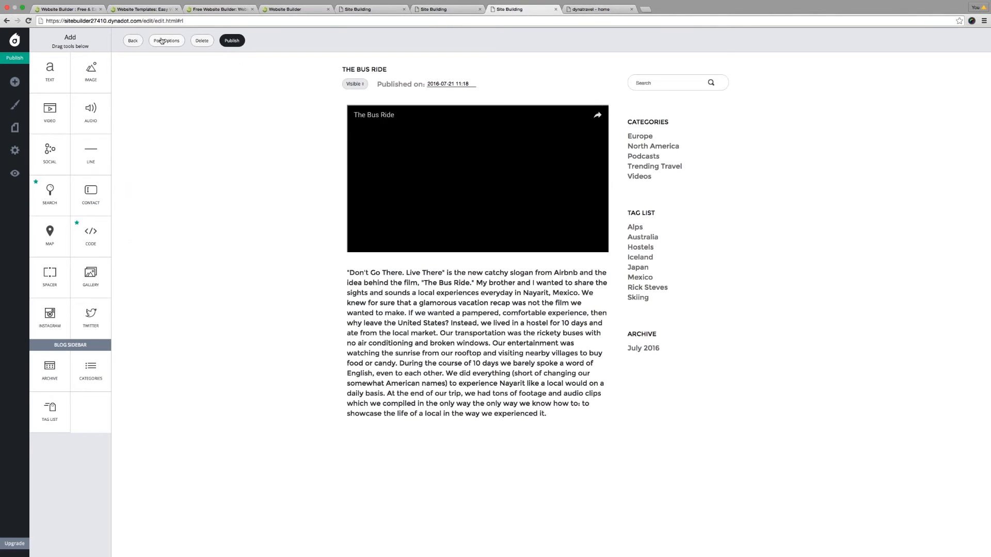
- Publish THE BUS RIDE, review it on the blog page, and start a new post
left_click(236, 43)
left_click(133, 41)
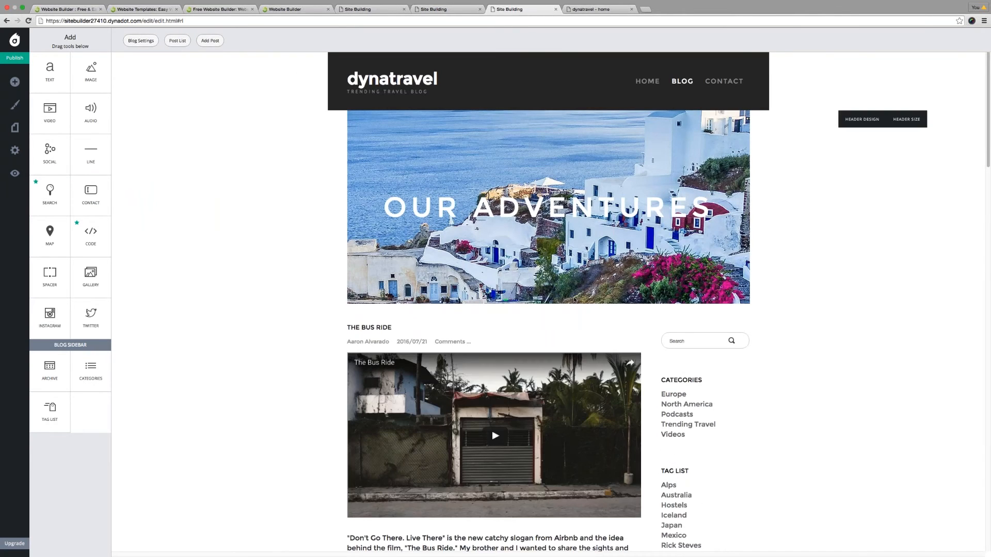
scroll(819, 322, "down", 2)
scroll(819, 323, "down", 4)
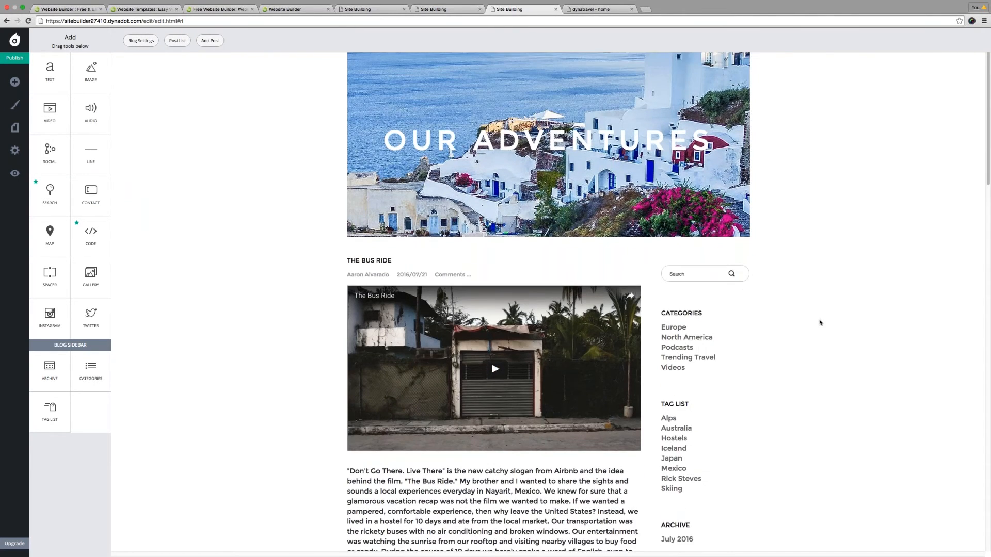
scroll(789, 308, "down", 2)
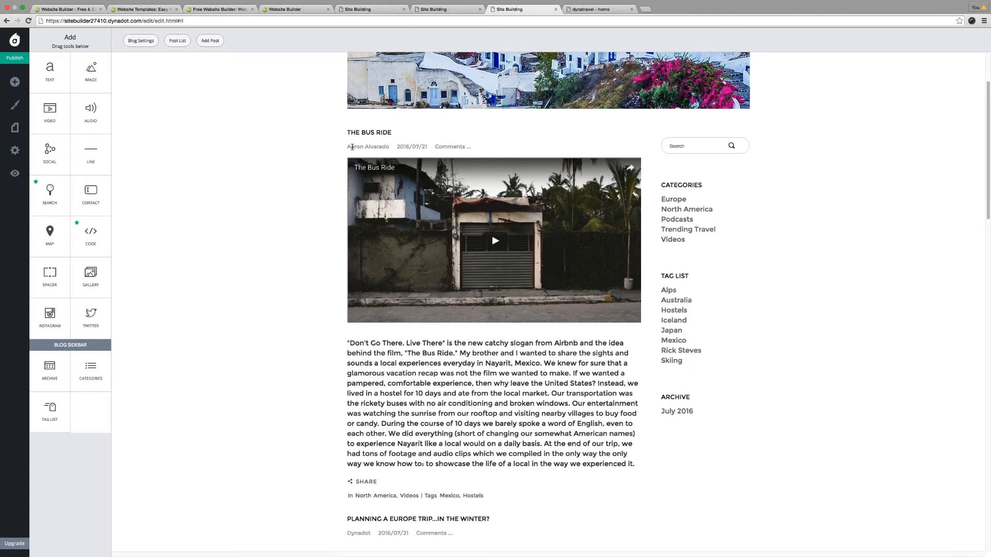
scroll(494, 240, "down", 1)
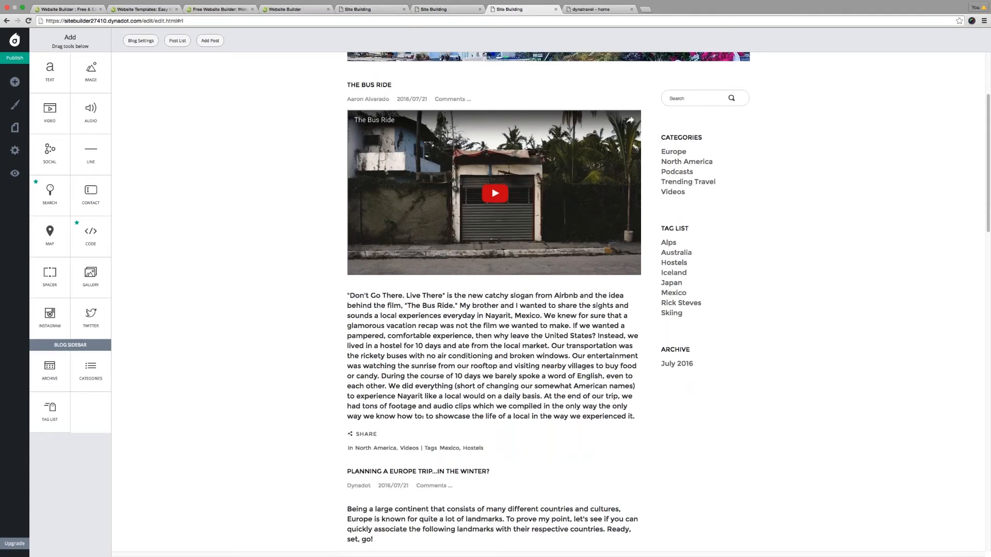
scroll(494, 240, "down", 1)
scroll(495, 302, "up", 1)
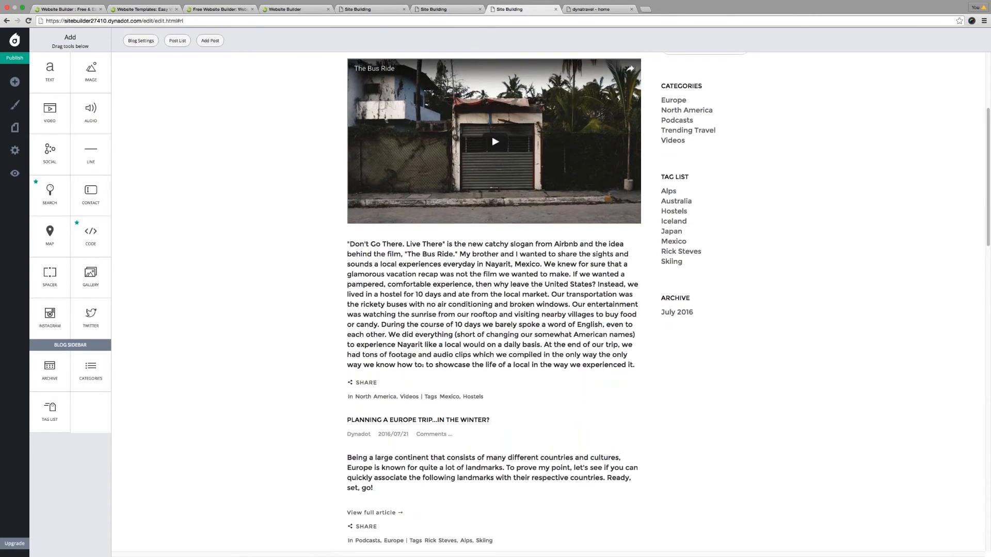
scroll(367, 512, "up", 4)
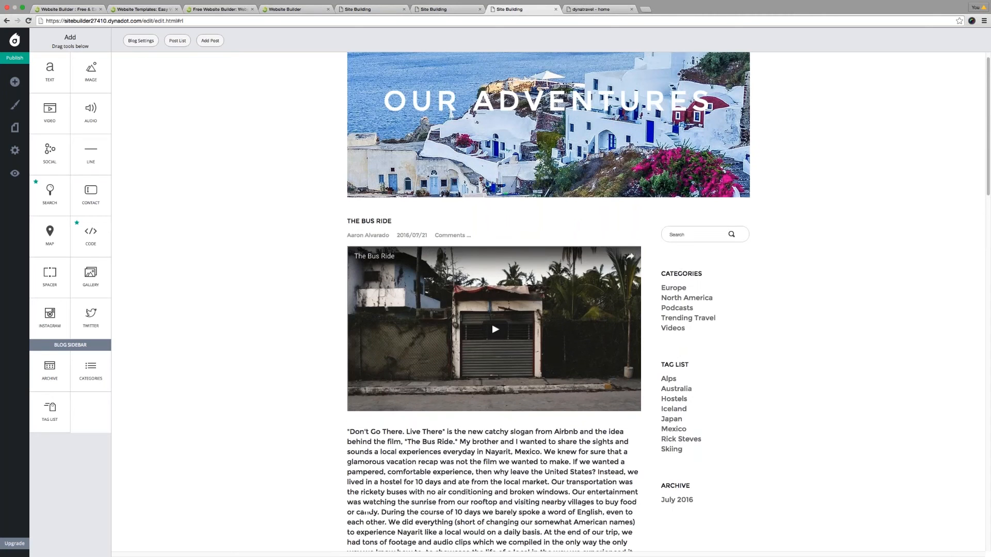
scroll(177, 107, "up", 1)
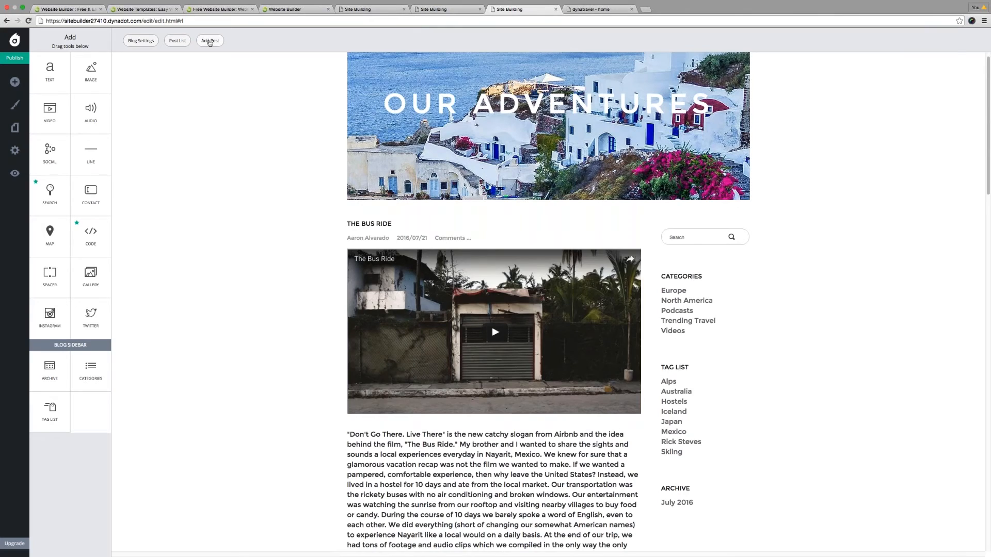
left_click(210, 40)
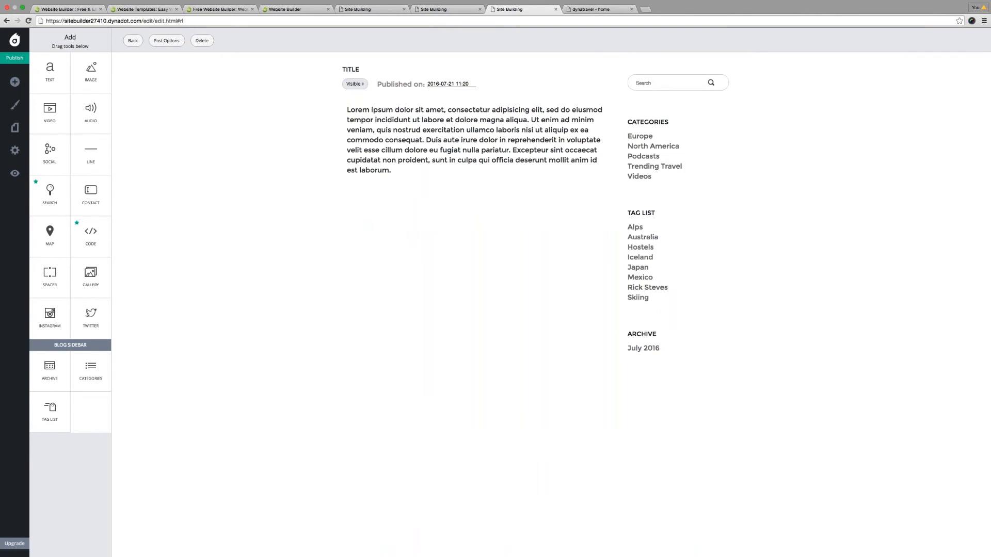
- Replace the placeholder title with MY TRAVEL LIST: NEPAL
left_click(354, 119)
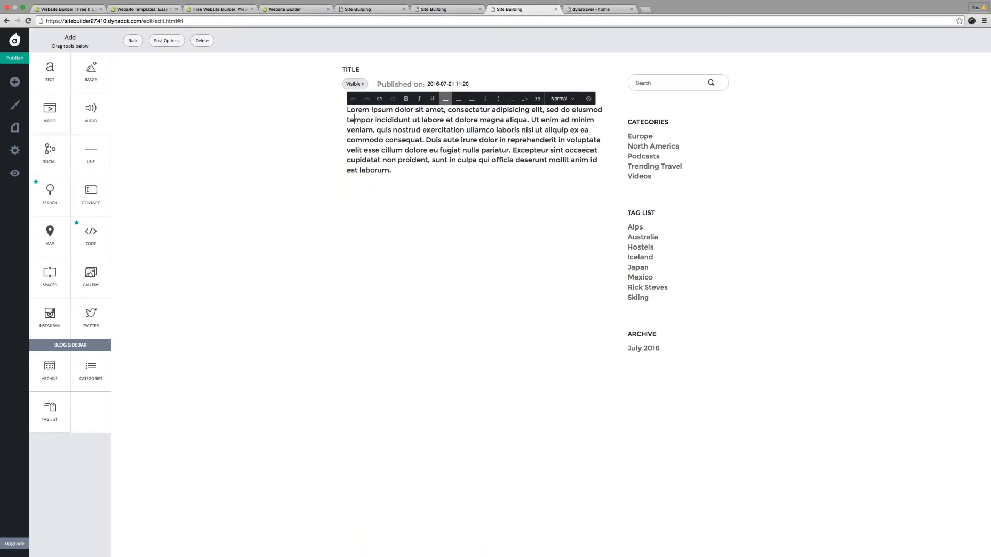
left_click(360, 69)
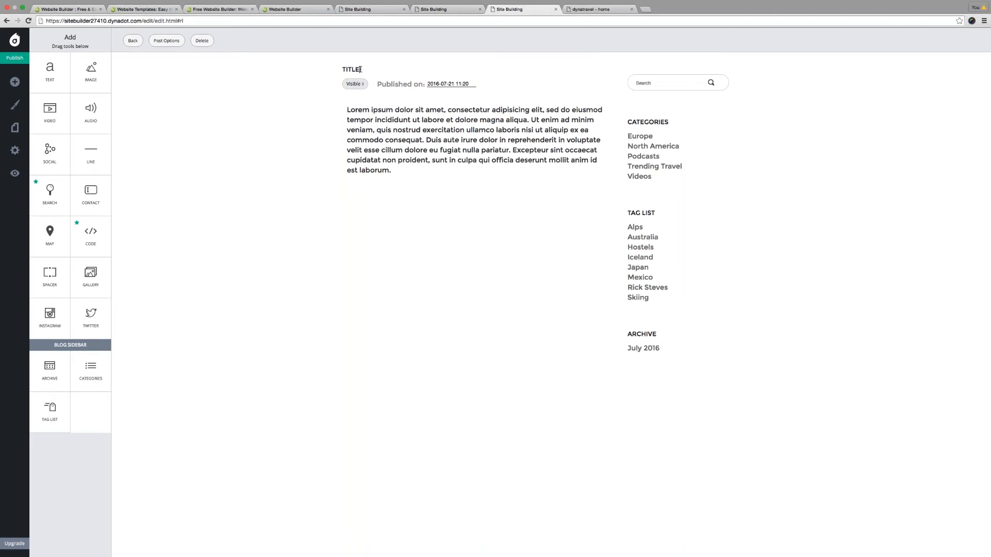
key("BackSpace")
key("BackSpace")
key("BackSpace")
key("BackSpace")
key("BackSpace")
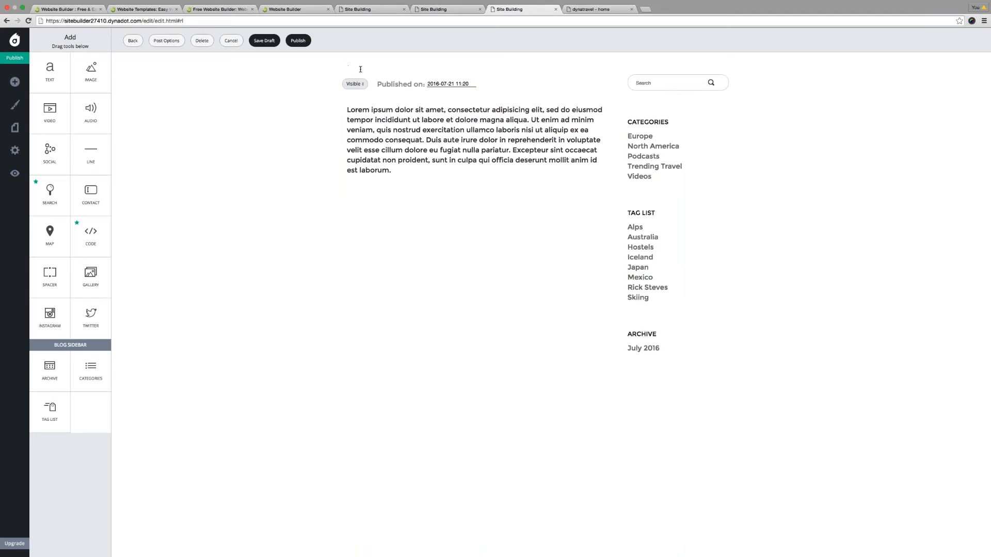
type("MY TRAVEL LIST: NEPAL")
- Replace the lorem ipsum body with the two pasted paragraphs about trekking in Nepal
left_click(391, 170)
key("super+Tab")
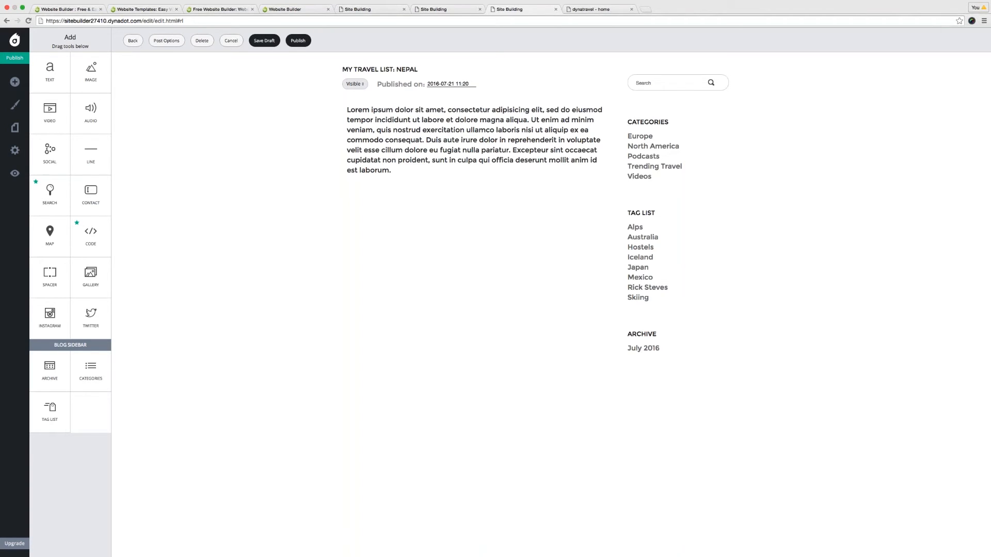
key("super+Tab")
left_click_drag(391, 170, 338, 108)
type("Everyone who loves to travel has a list - a list of the places they want to visit the most. Although I will say that I want to visit as many places as possible, I do have a list and last year, I was able to check off one of my top three places: Nepal. Nepal has been #2 on my list for a very long time. When I was a kid my neighbor trekked through Nepal and ever since then I have wanted to do the same.   Nepal is a trekkers paradise. The Nepalese people are friendly and wonderful and the Himalayas definitely do not disappoint. Seeing the beauty of the Himalayas up close was an amazing experience. Although pictures don't really do them justice, here are a few of my favorites from my trip:")
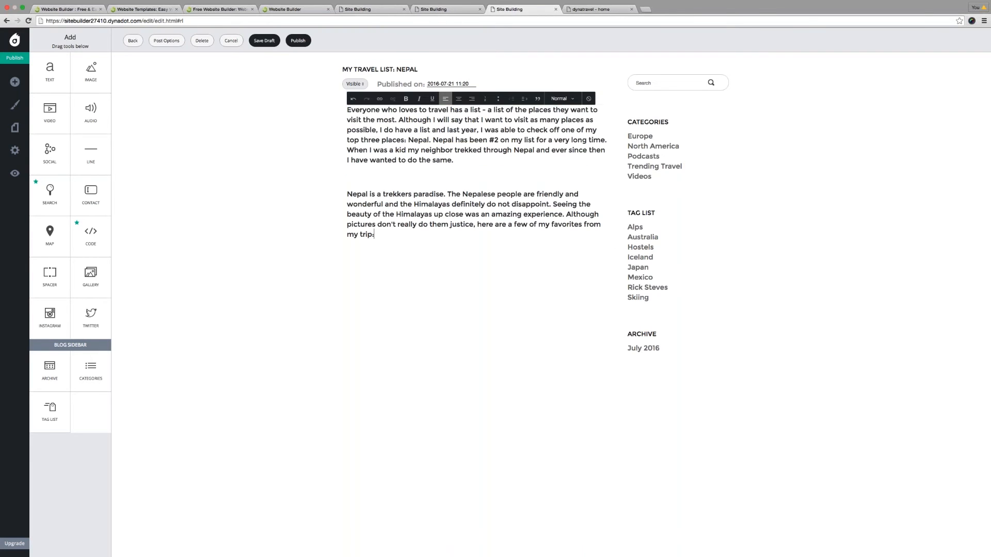
left_click(392, 274)
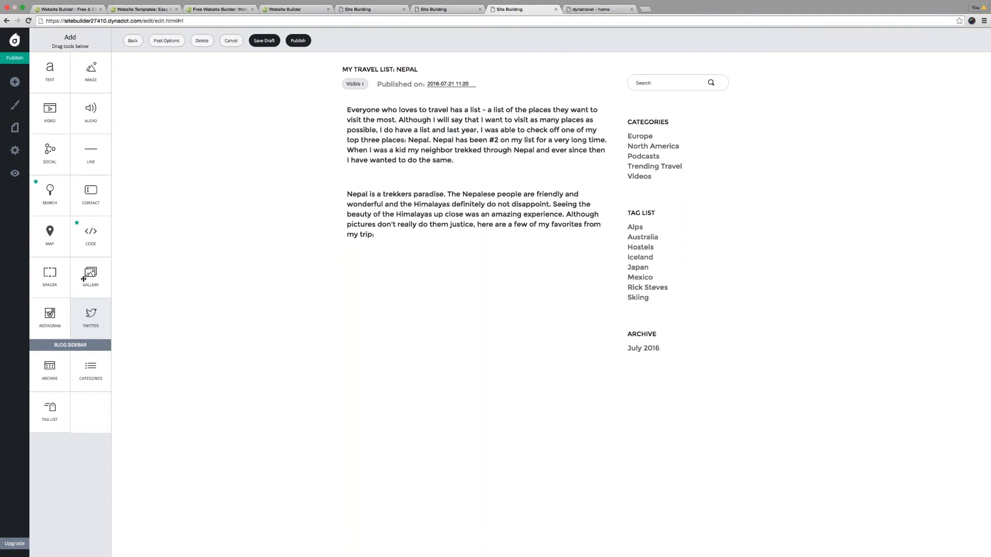
- Add a gallery below the Nepal text and upload DSC_0037.JPG through DSC_0830.JPG from Gallery Images
left_click_drag(91, 277, 351, 275)
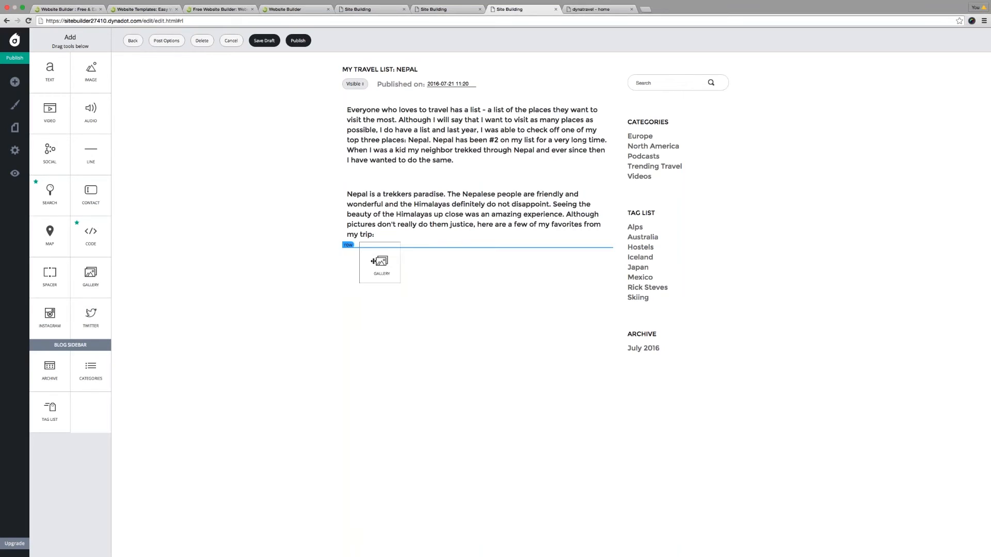
left_click(517, 322)
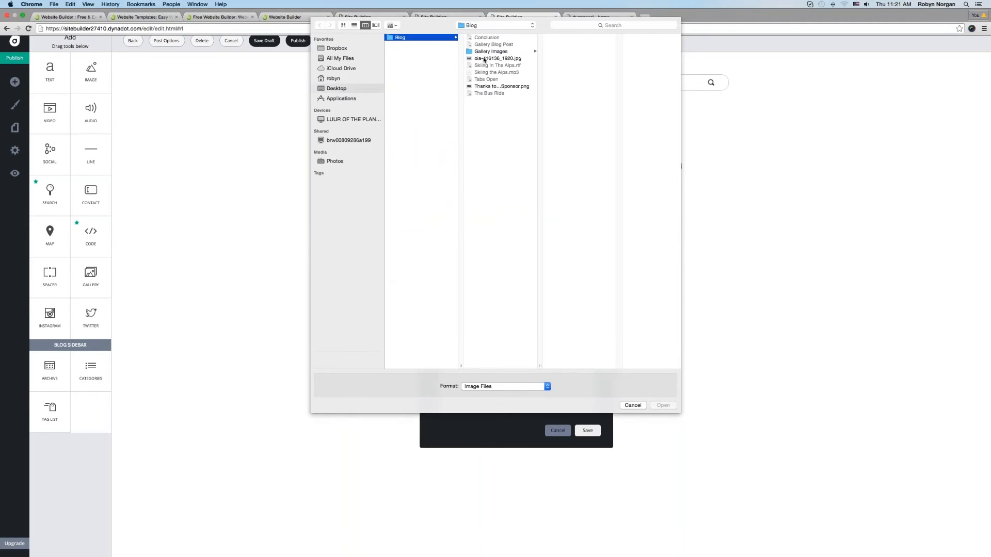
left_click(477, 37)
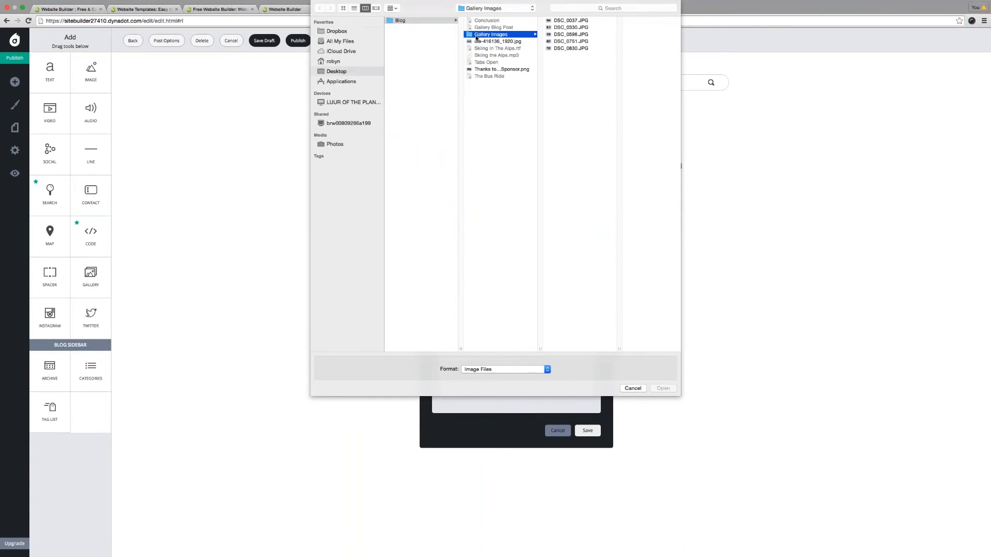
left_click(555, 21)
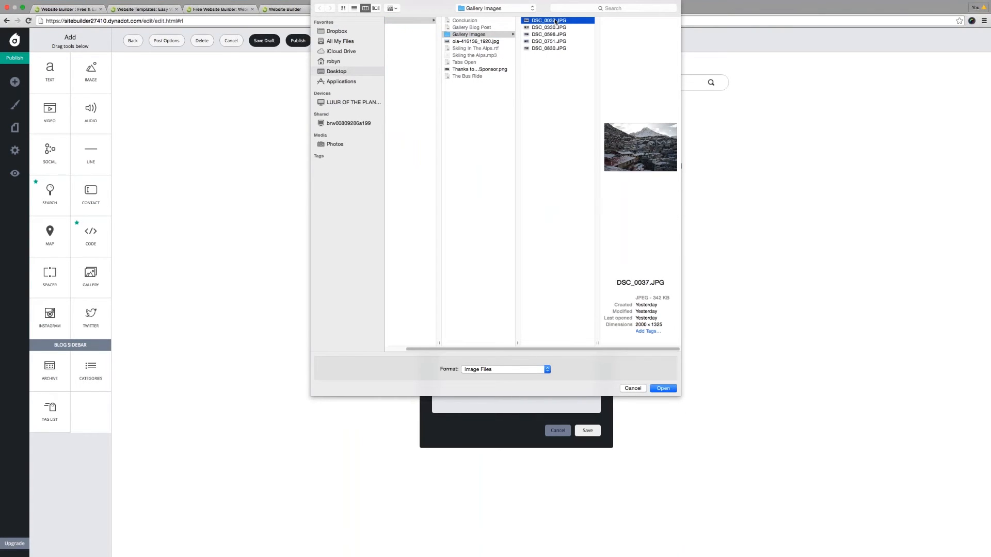
left_click(549, 48, "shift")
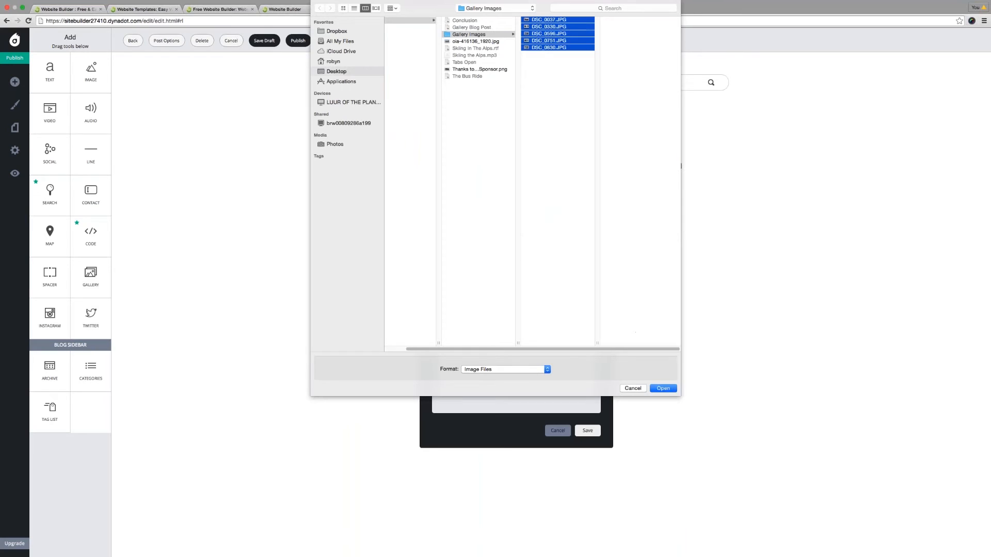
left_click(662, 389)
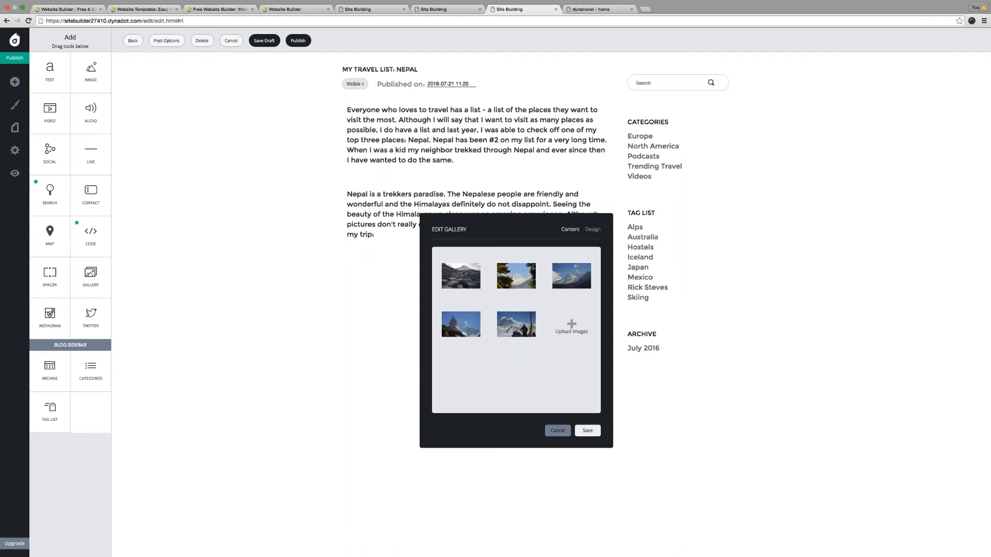
- Set the gallery layout to Carousel after comparing Grid and Stacked designs
left_click_drag(527, 233, 793, 230)
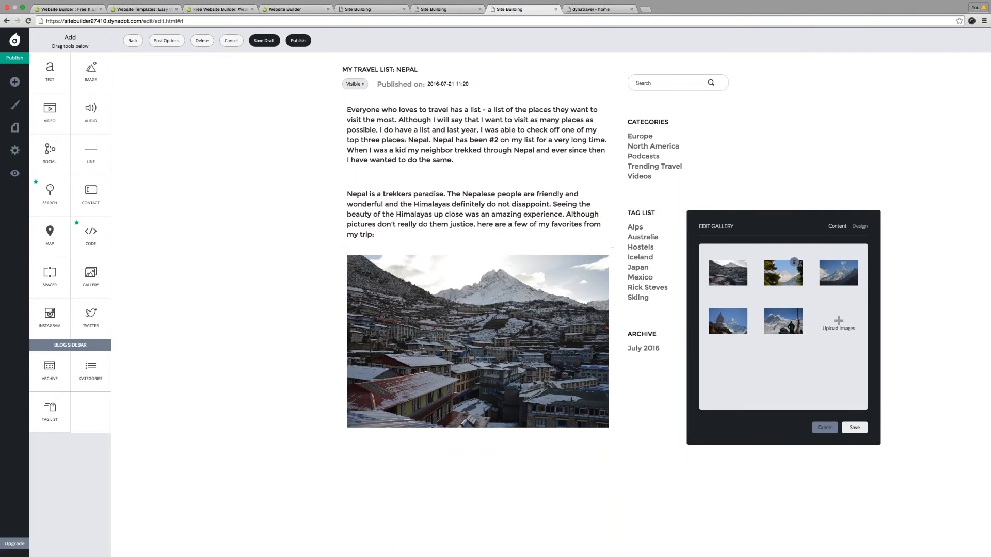
left_click(860, 227)
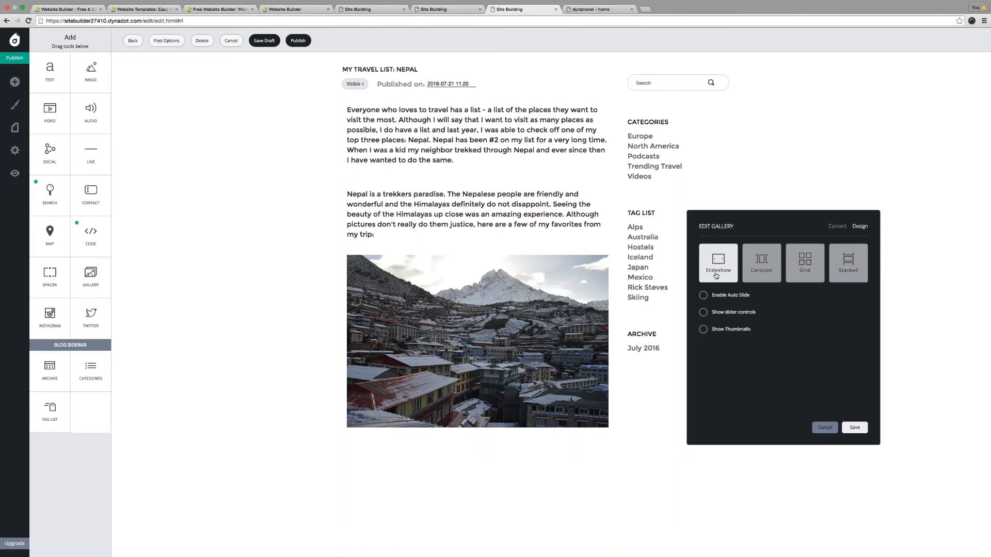
left_click(763, 261)
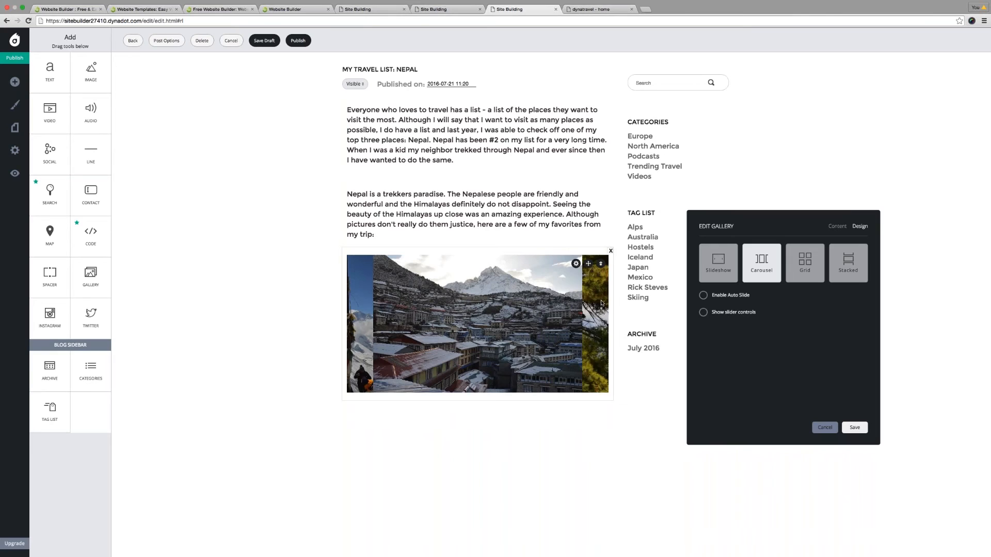
left_click(808, 264)
left_click(849, 266)
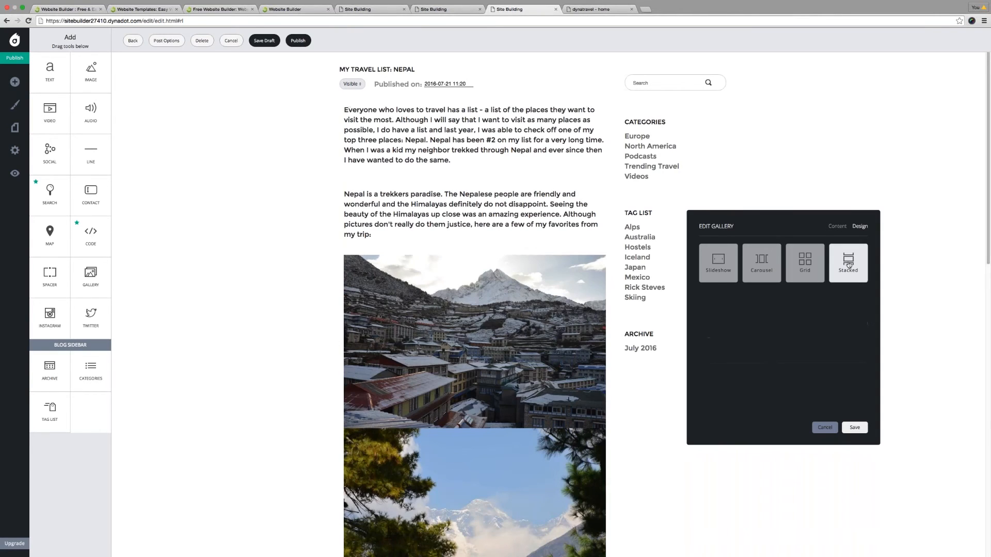
left_click(805, 265)
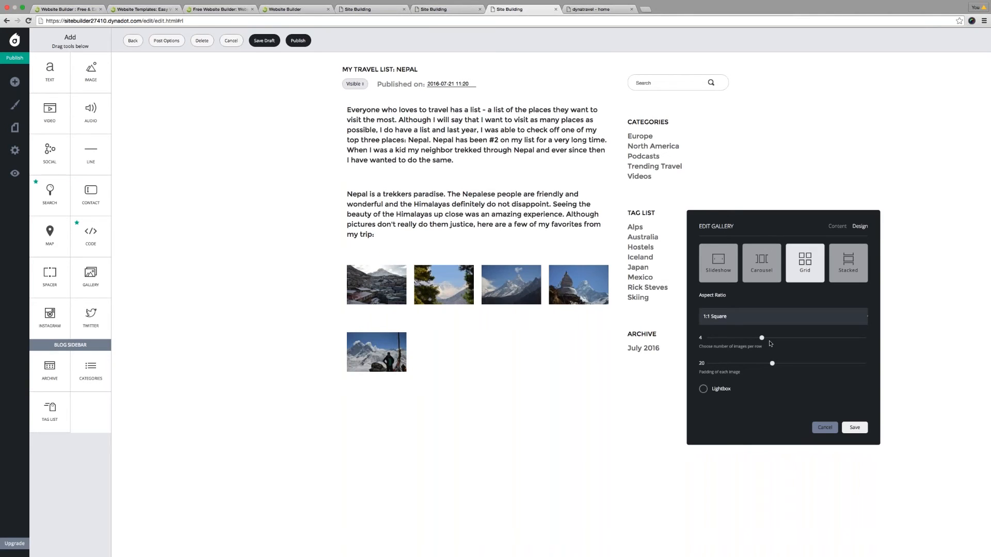
left_click(762, 266)
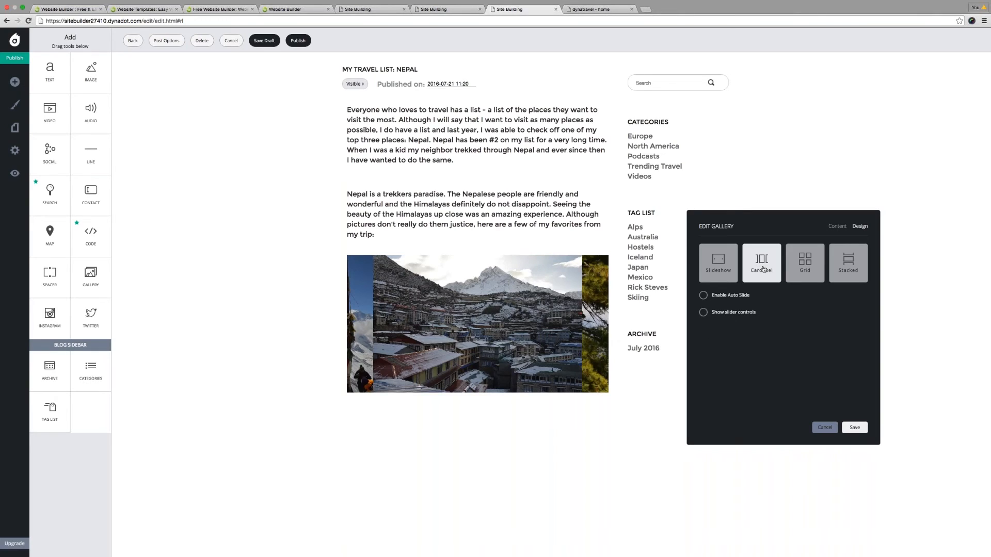
- Enable auto slide with 5-second transitions, leave arrows off, and save the gallery
left_click(703, 312)
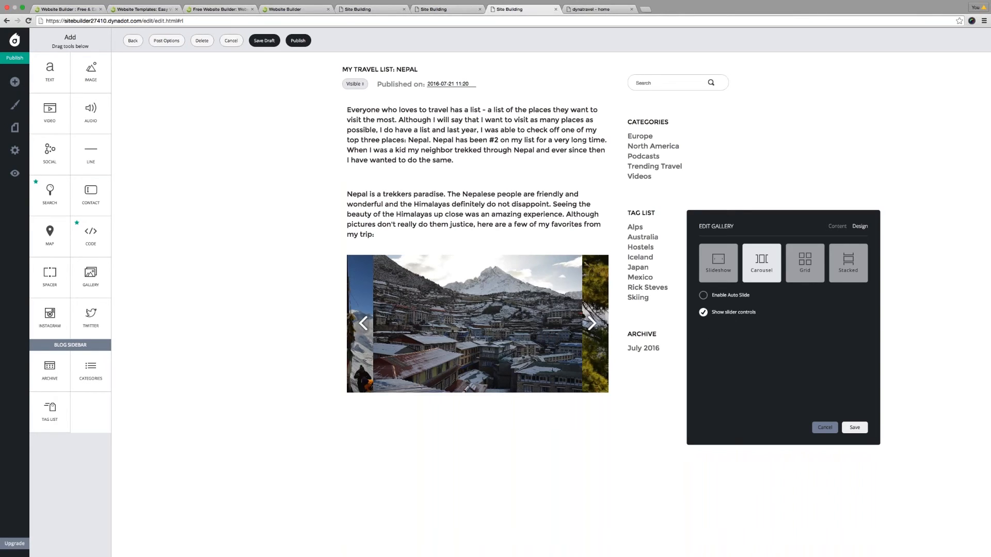
left_click(703, 312)
left_click(703, 295)
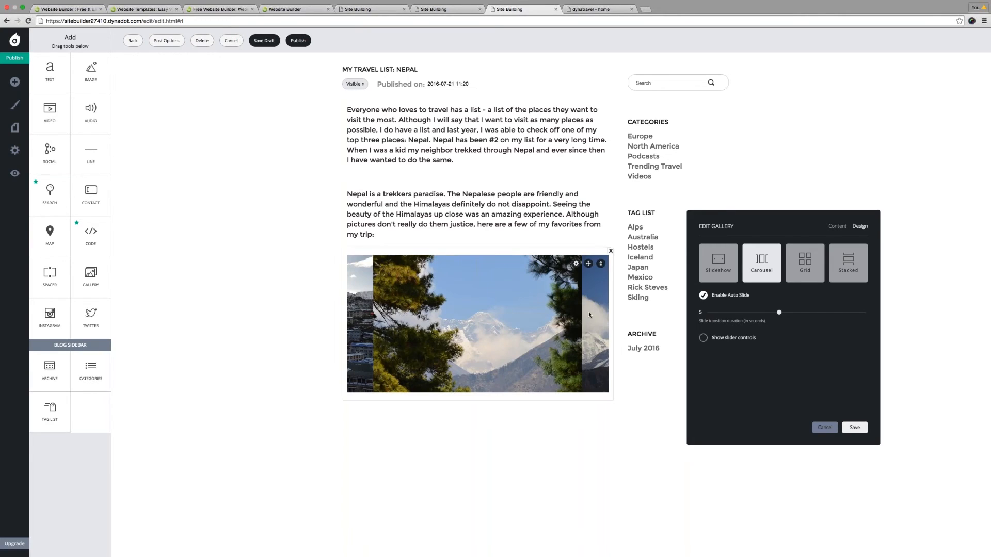
left_click(852, 428)
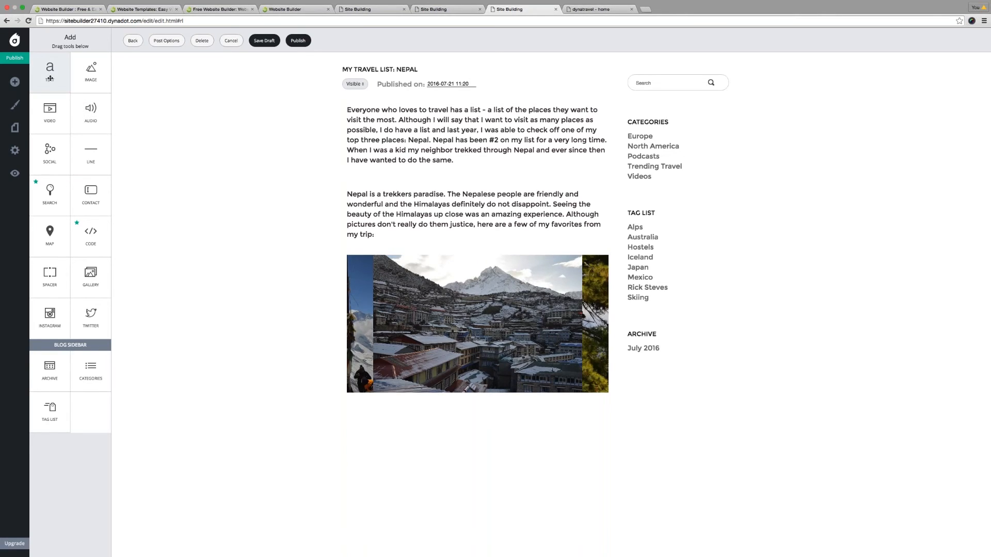
- Add a closing 'What places are on your list?' paragraph below the gallery and save the draft
left_click_drag(49, 72, 309, 410)
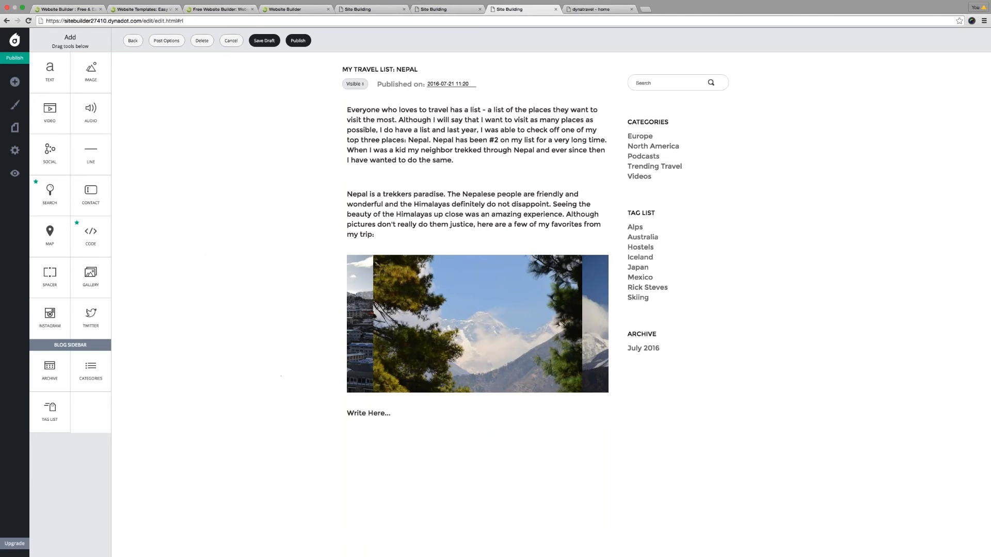
left_click(342, 413)
key("BackSpace")
key("super+Tab")
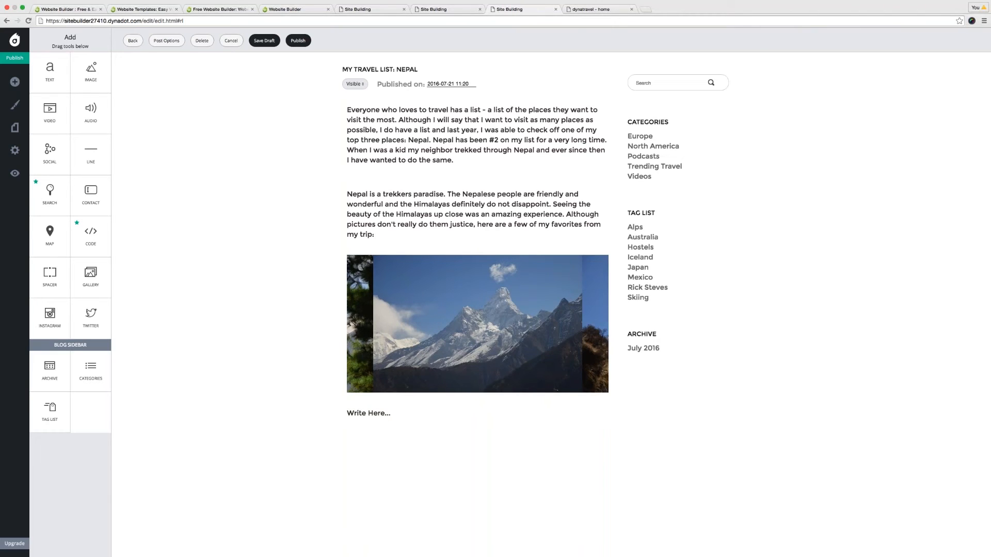
left_click(401, 451)
left_click(404, 414)
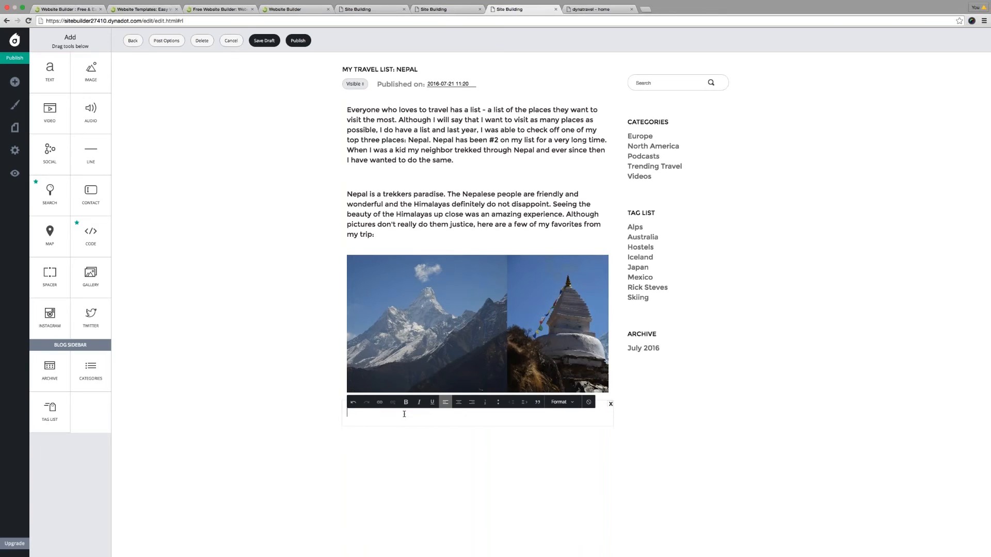
type("After visiting Nepal, I can say that it deserved its place as #2 on my list. What places are on your list?")
left_click(664, 439)
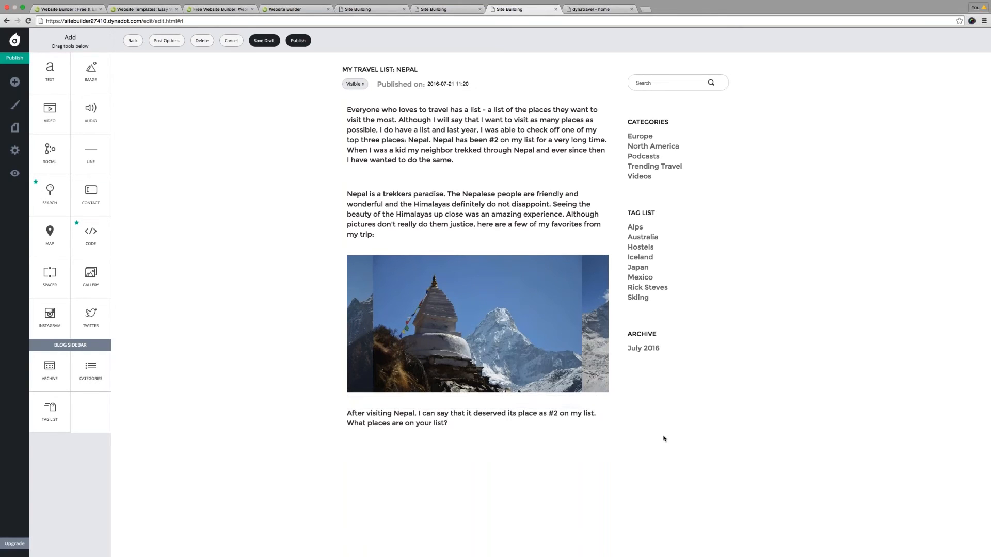
left_click(264, 40)
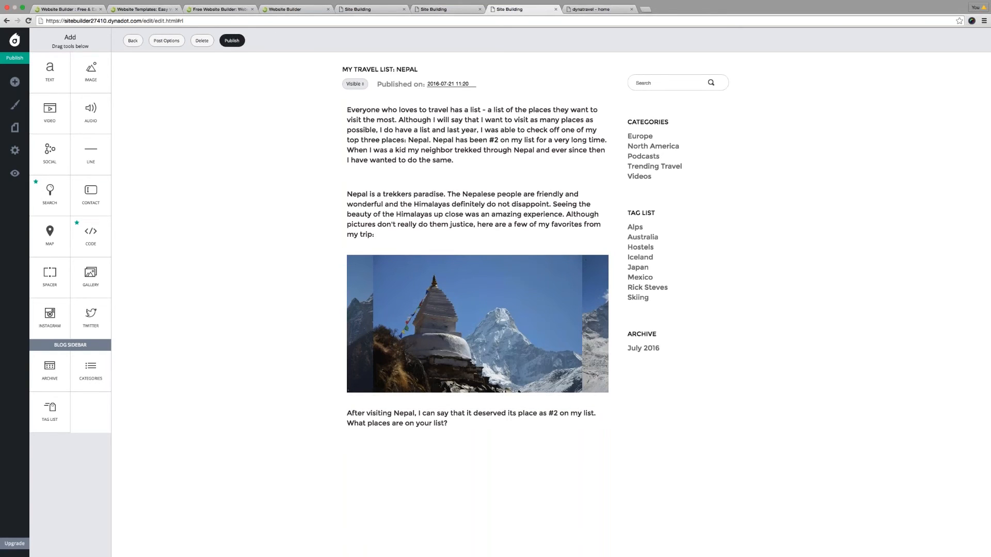
- Create categories Asia and Top Travel in Post Options and assign both to the post
left_click(167, 41)
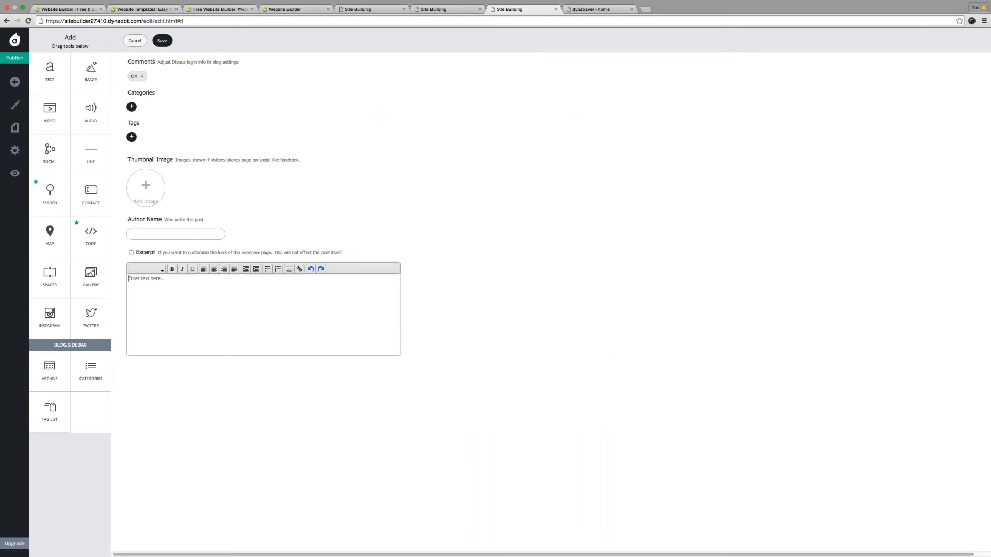
left_click(132, 107)
left_click(183, 168)
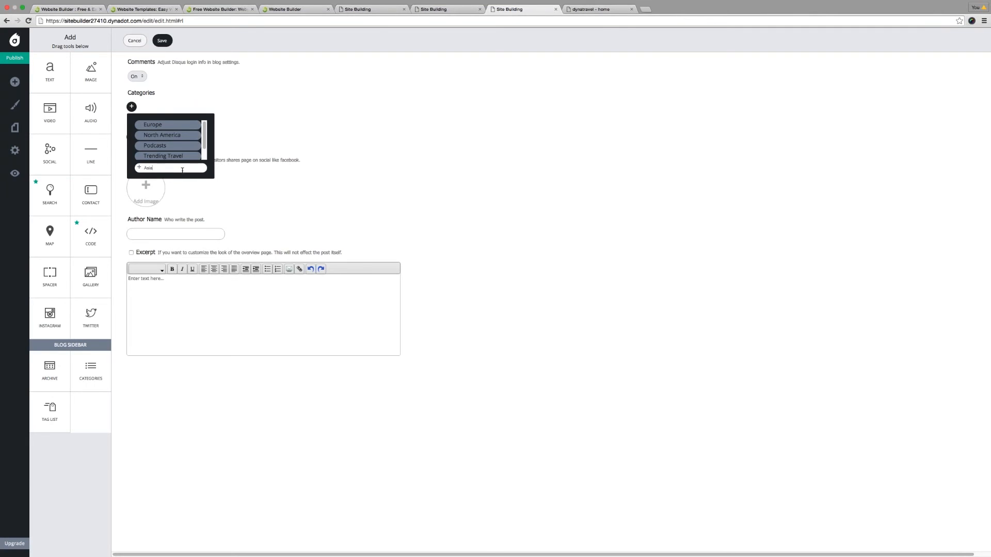
left_click(139, 168)
left_click(183, 169)
type("Top Travel")
key("Return")
scroll(153, 157, "down", 1)
scroll(153, 158, "down", 1)
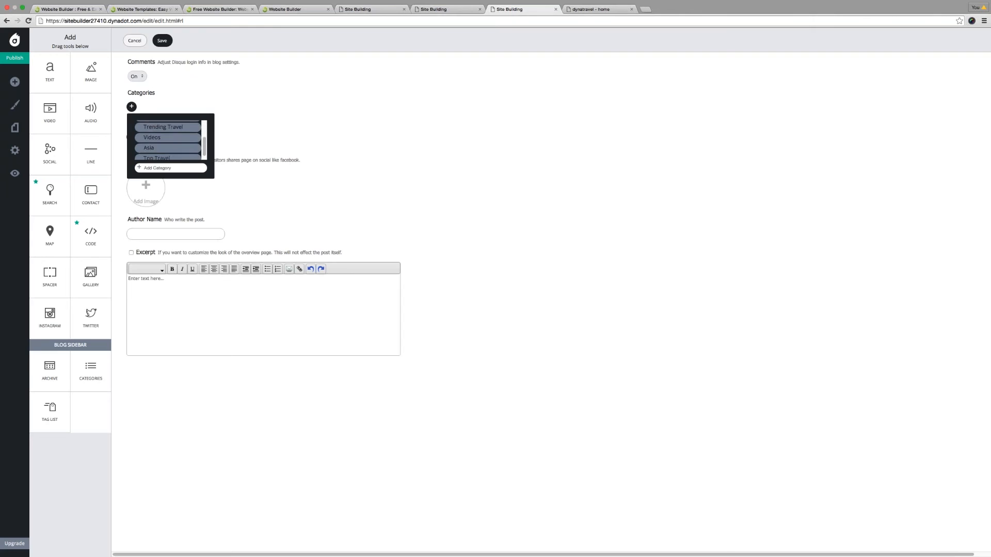
left_click(155, 148)
left_click(155, 158)
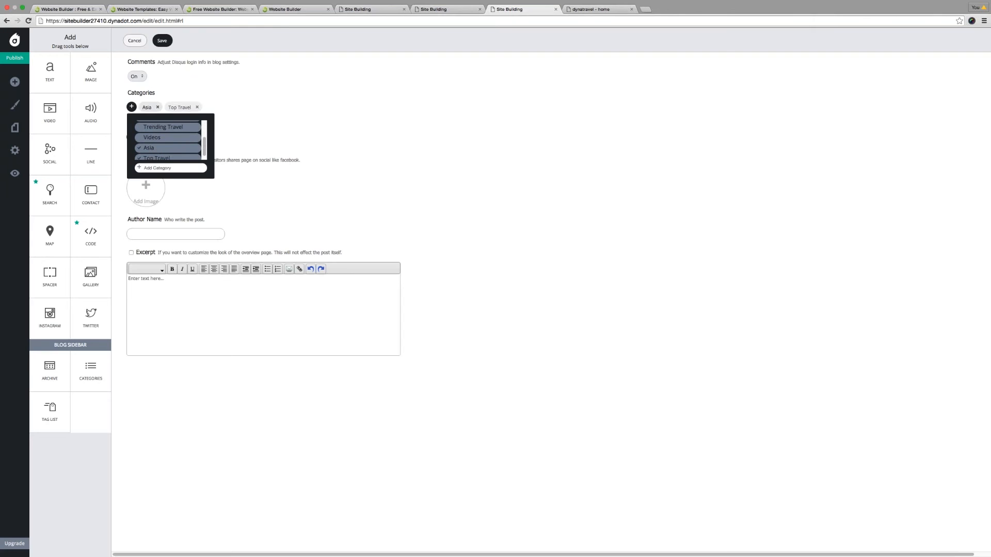
left_click(282, 124)
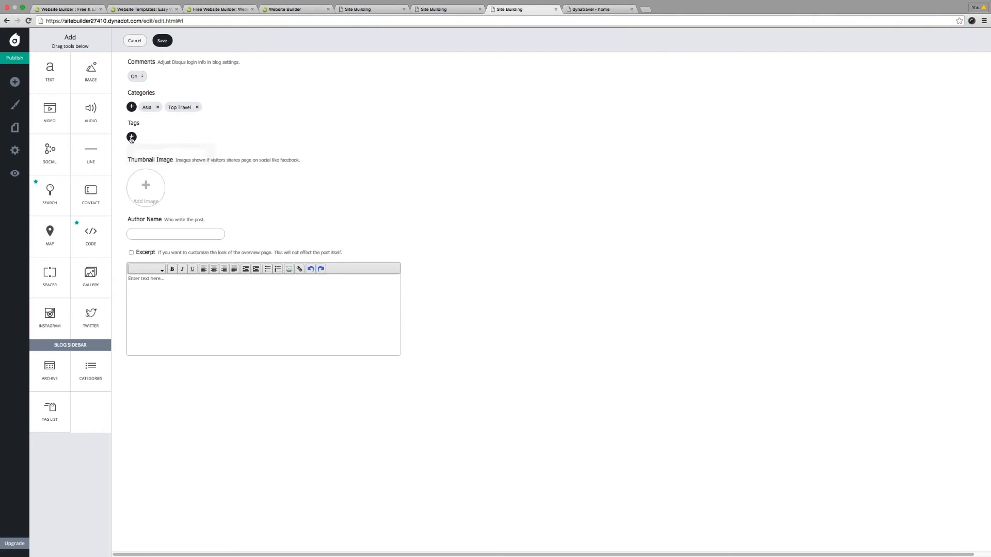
- Tag the post Nepal and Trekking and save its options
left_click(131, 137)
left_click(171, 153)
type("Nepa")
key("Return")
key("BackSpace")
key("BackSpace")
key("BackSpace")
type("Trekking")
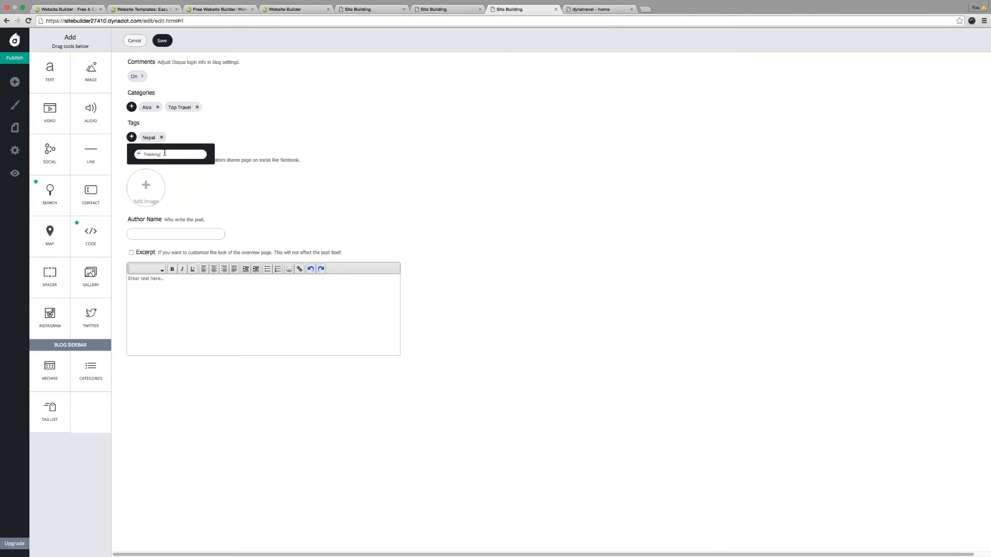
key("Return")
left_click(278, 108)
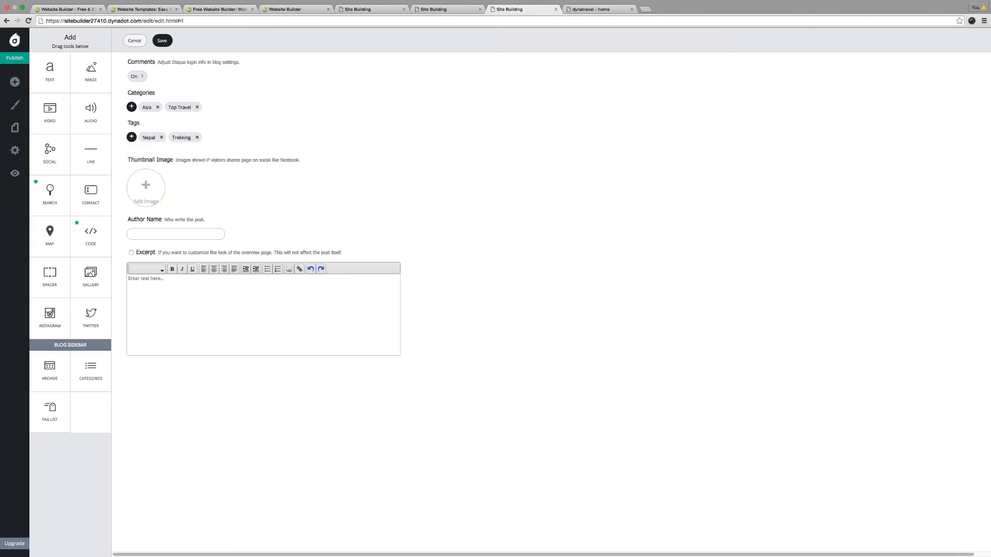
left_click(163, 41)
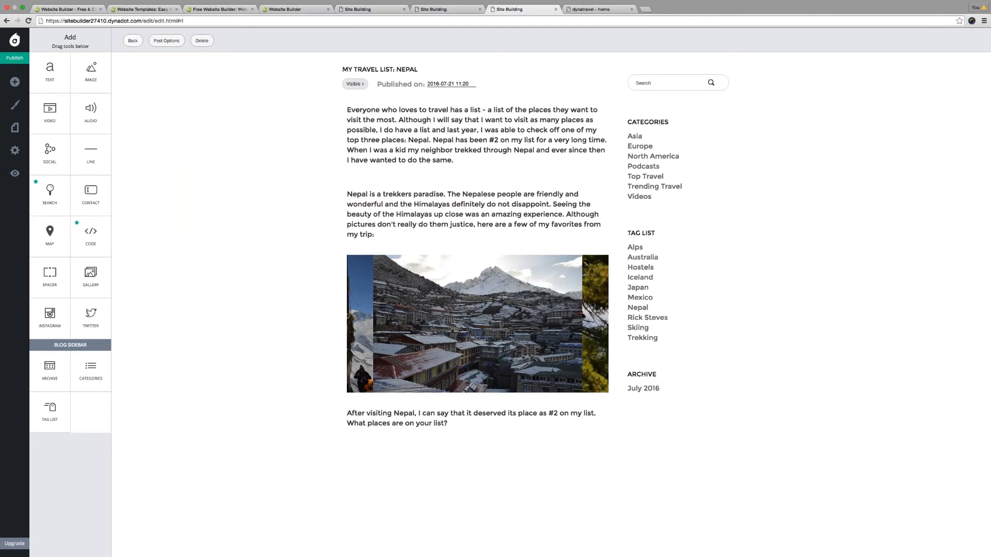
left_click(132, 40)
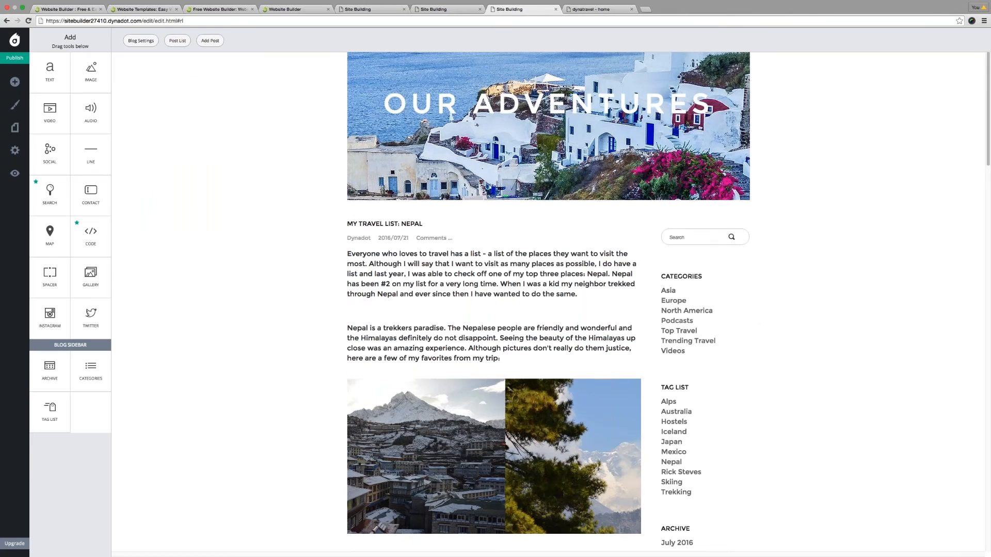
scroll(792, 305, "down", 1)
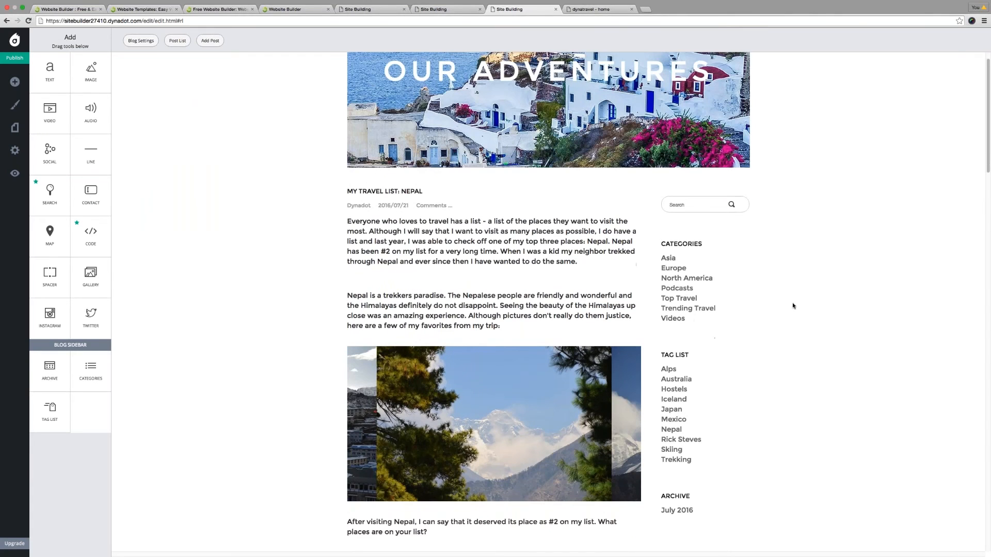
scroll(793, 305, "down", 2)
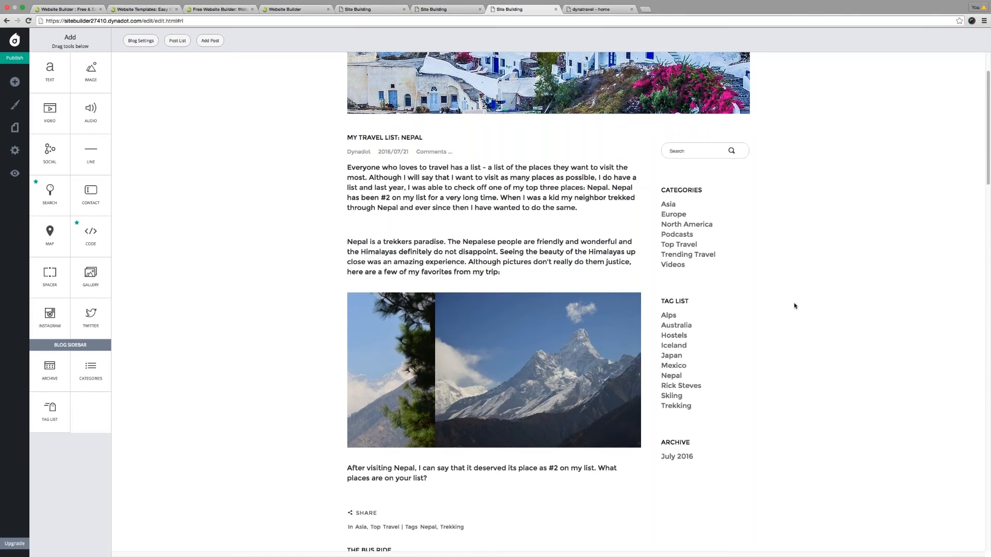
mouse_move(719, 311)
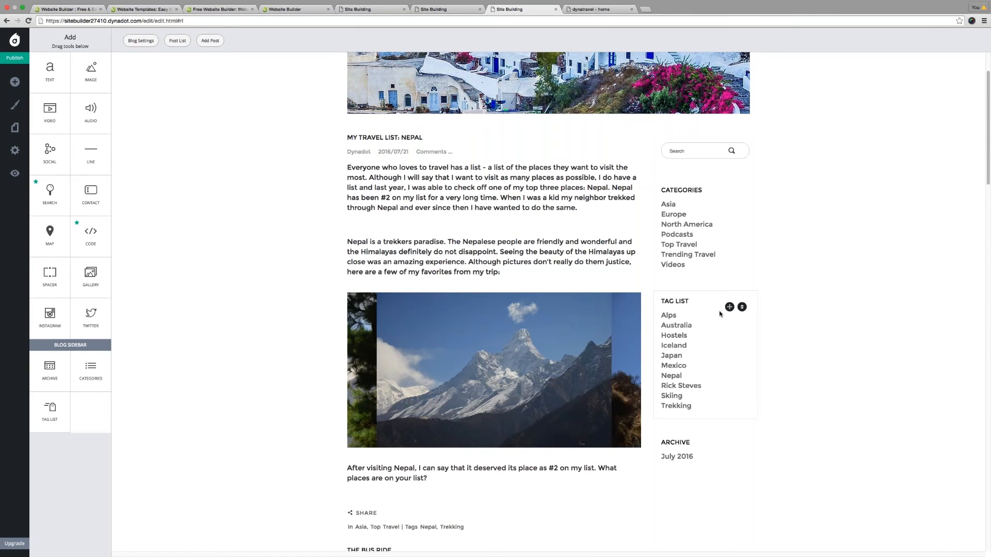
scroll(560, 286, "down", 2)
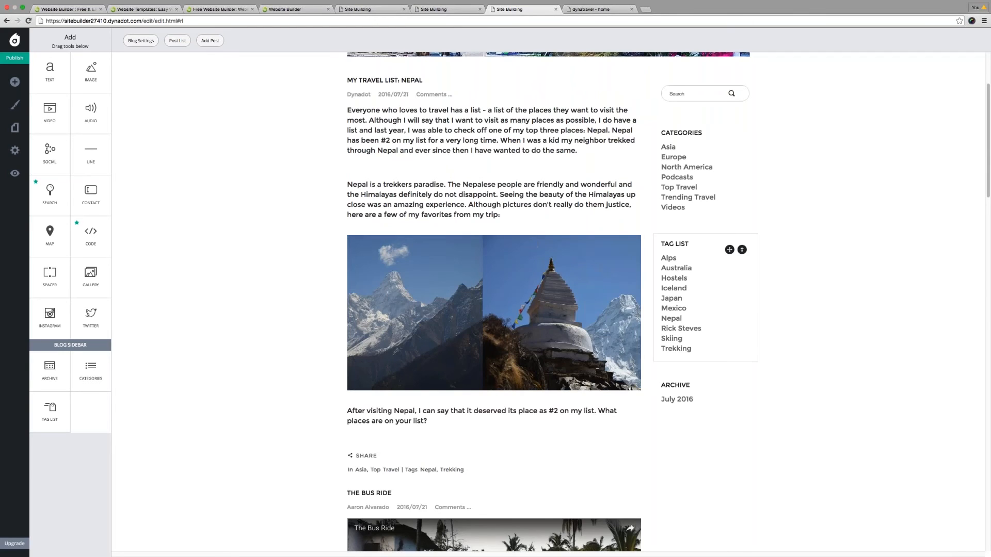
scroll(763, 338, "down", 2)
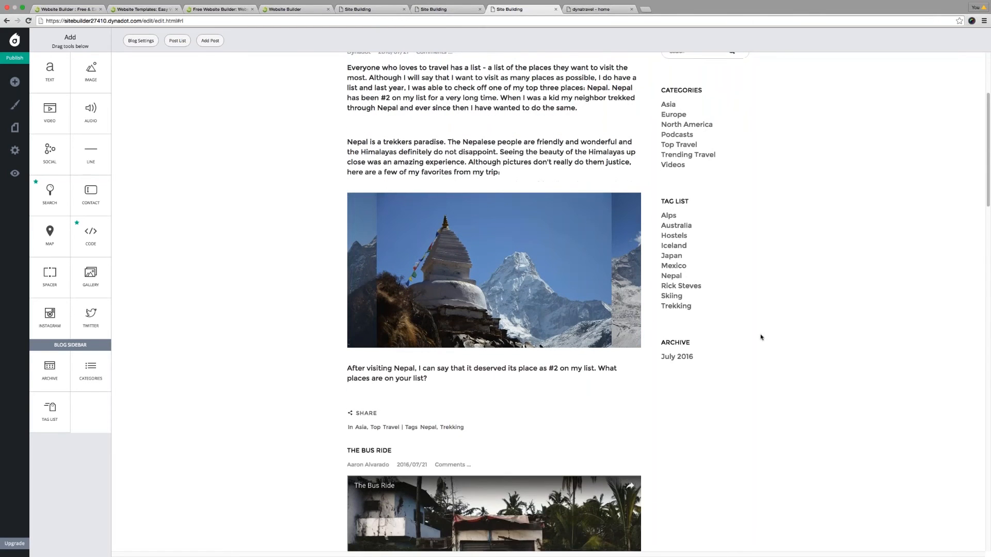
scroll(761, 338, "down", 10)
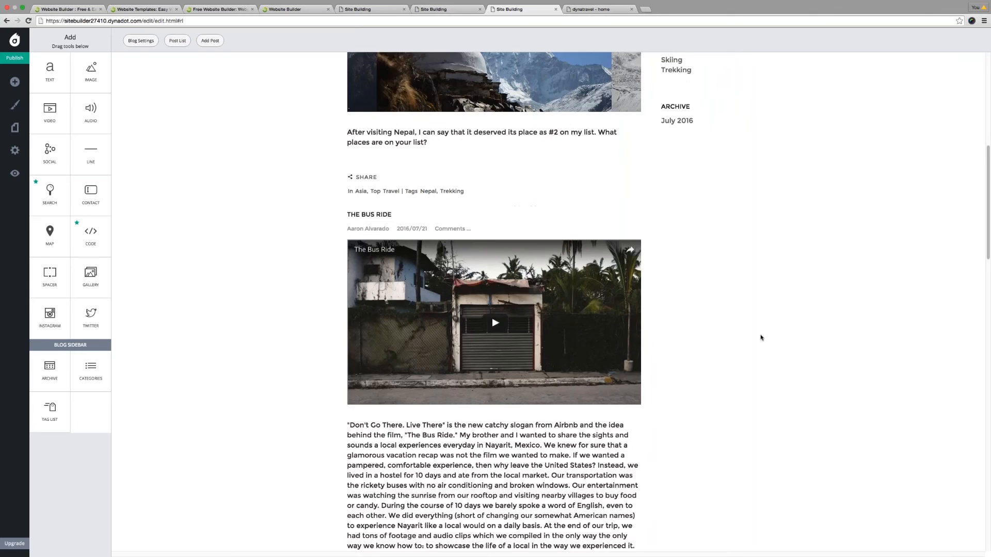
scroll(761, 338, "down", 11)
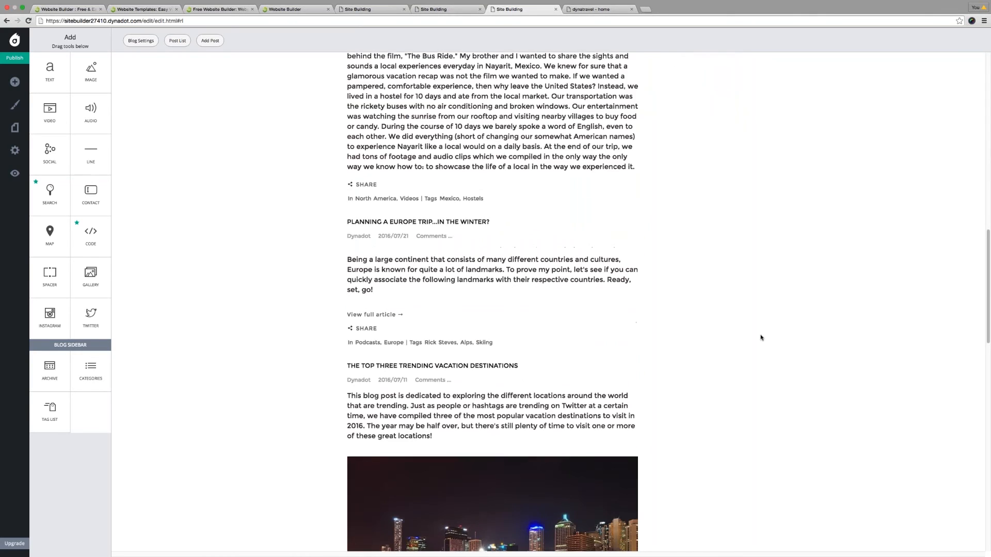
scroll(761, 337, "up", 5)
scroll(761, 338, "up", 20)
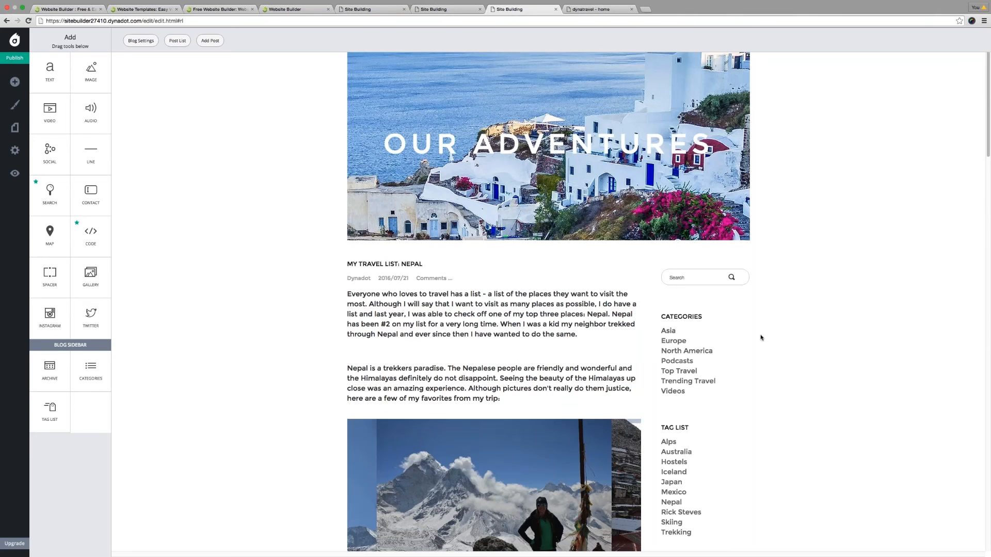
scroll(761, 338, "up", 2)
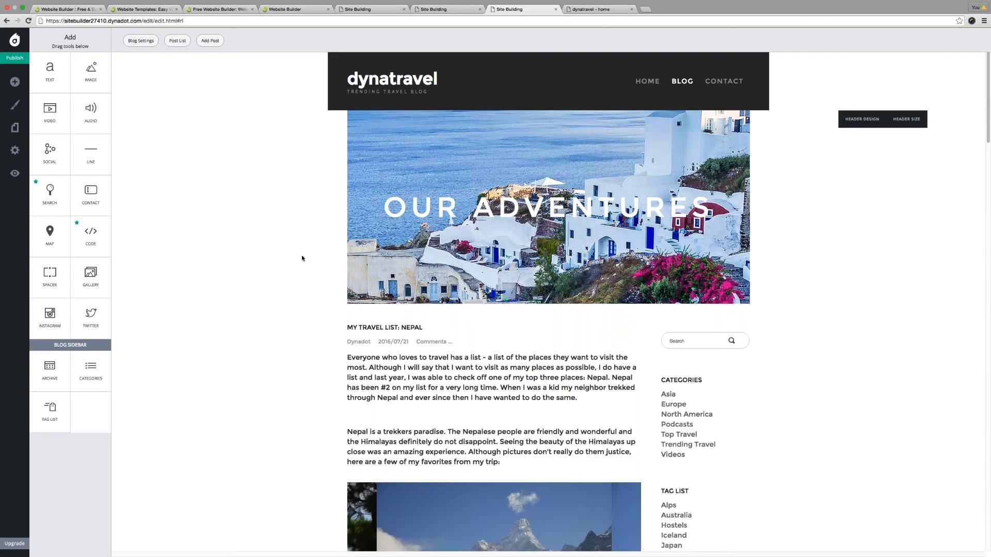
mouse_move(358, 329)
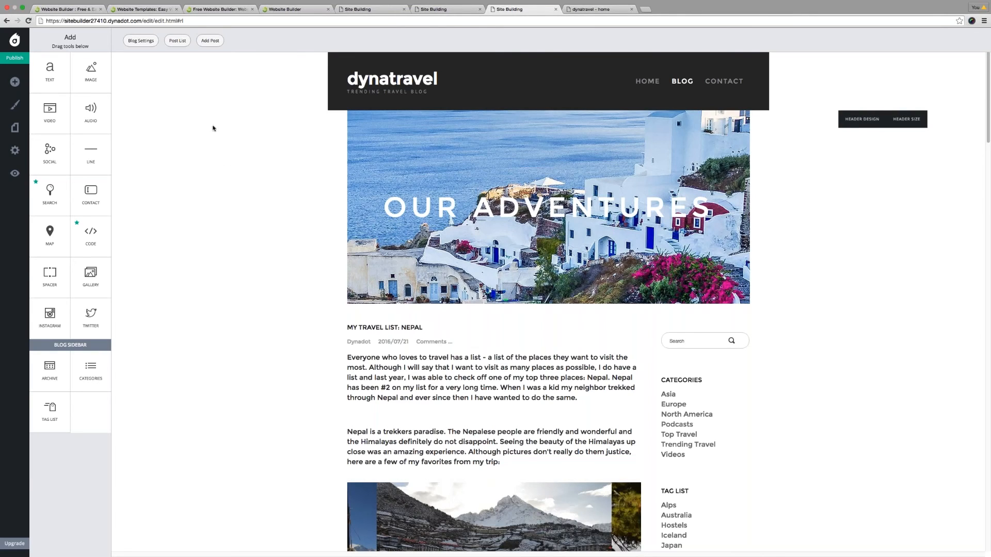
- Check the connected domain dynadot.live in site Settings, then view the live dynatravel home page
left_click(15, 150)
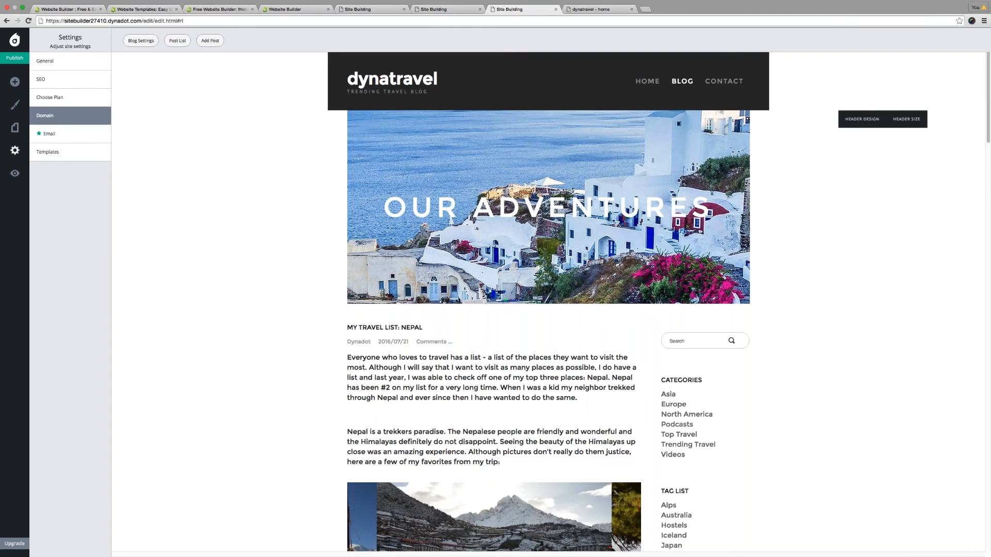
left_click(84, 120)
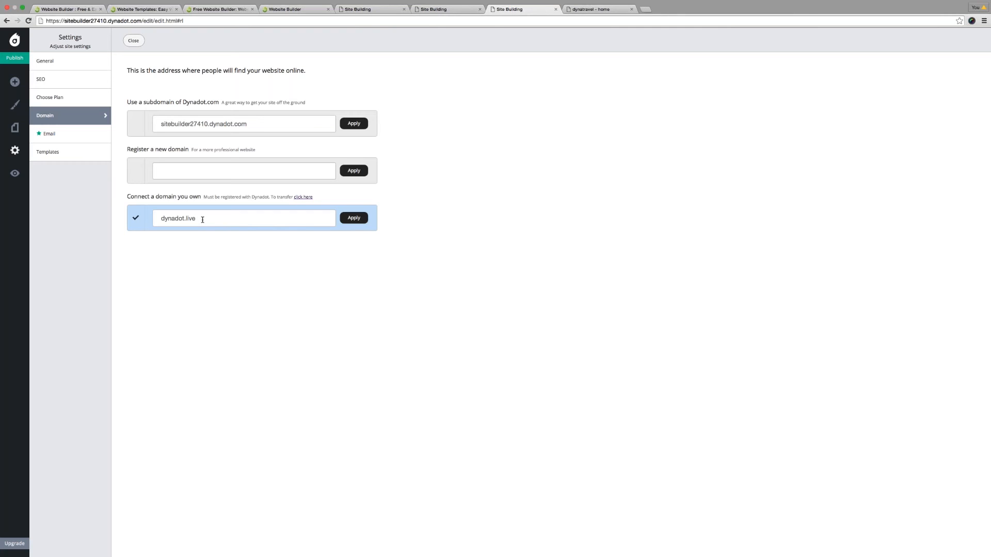
left_click(606, 9)
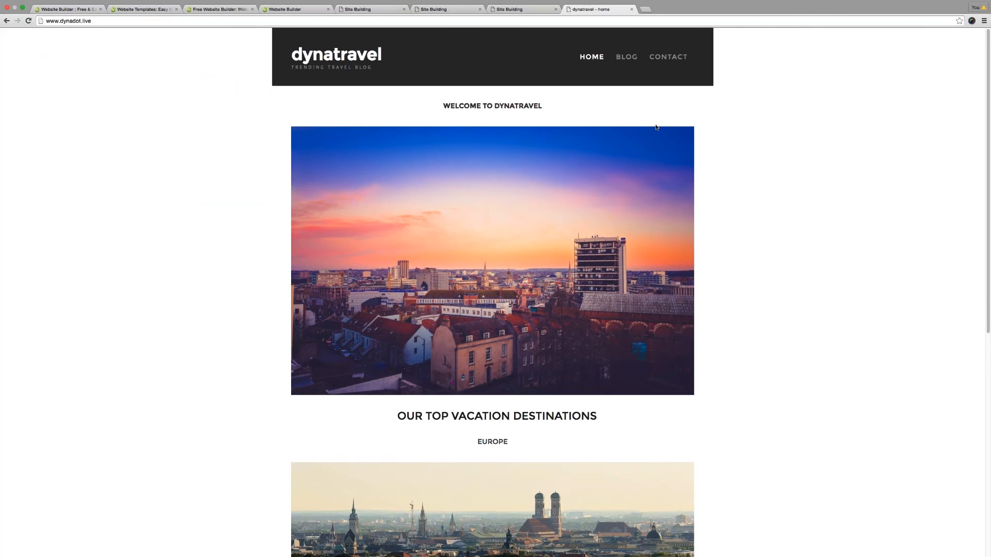
left_click(629, 57)
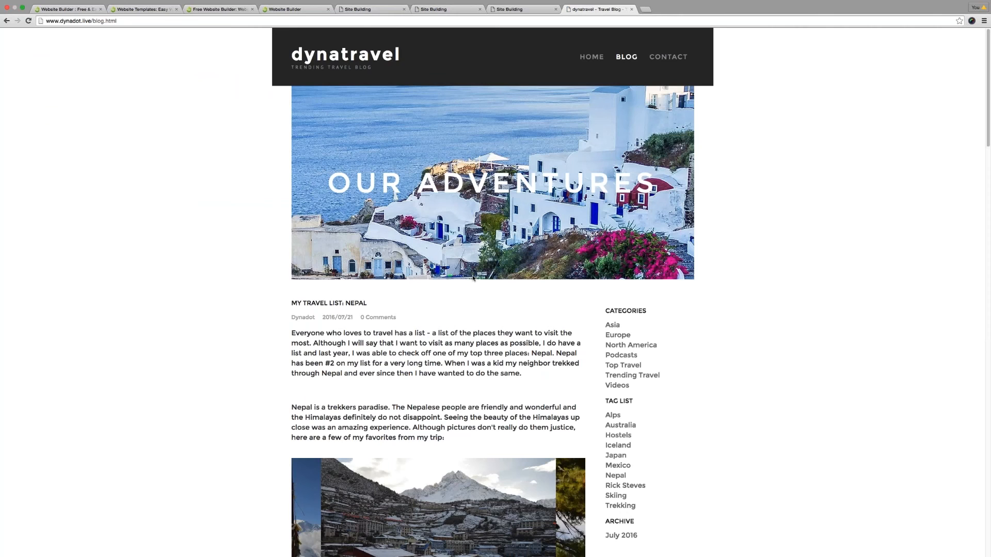
scroll(741, 346, "down", 1)
scroll(741, 346, "down", 3)
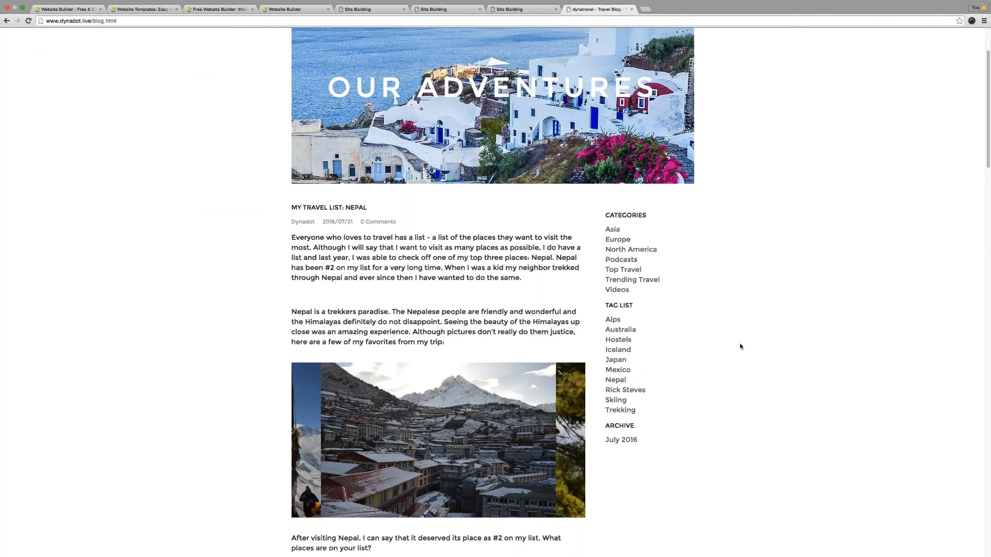
scroll(741, 346, "down", 10)
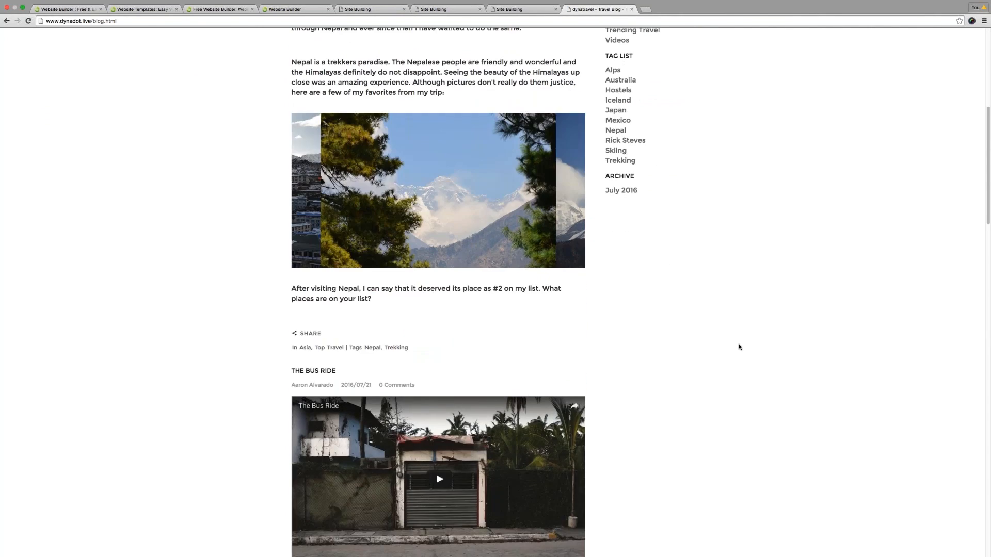
scroll(740, 347, "up", 7)
scroll(739, 346, "up", 7)
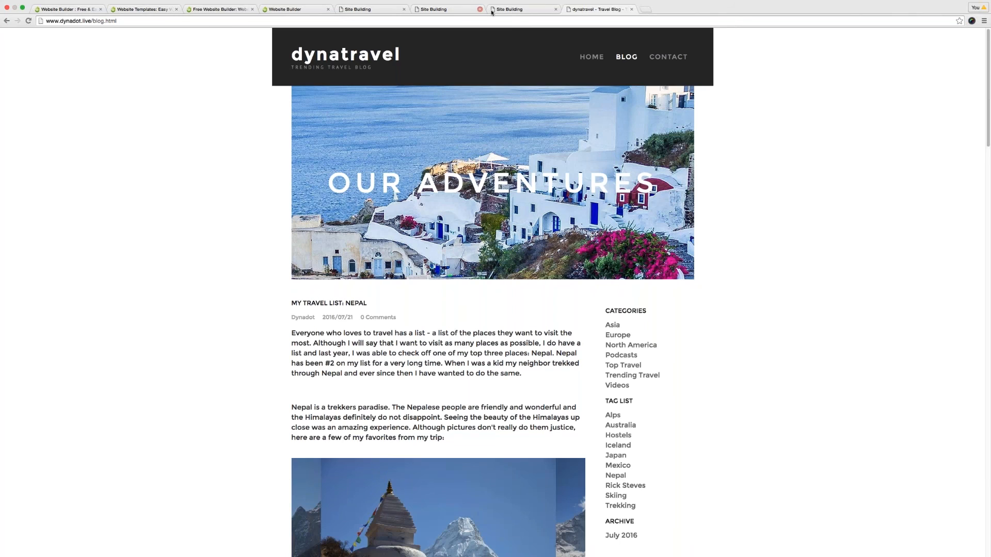
- Leave the Domain settings for the blog editor and bring up the Style Editor
left_click(516, 10)
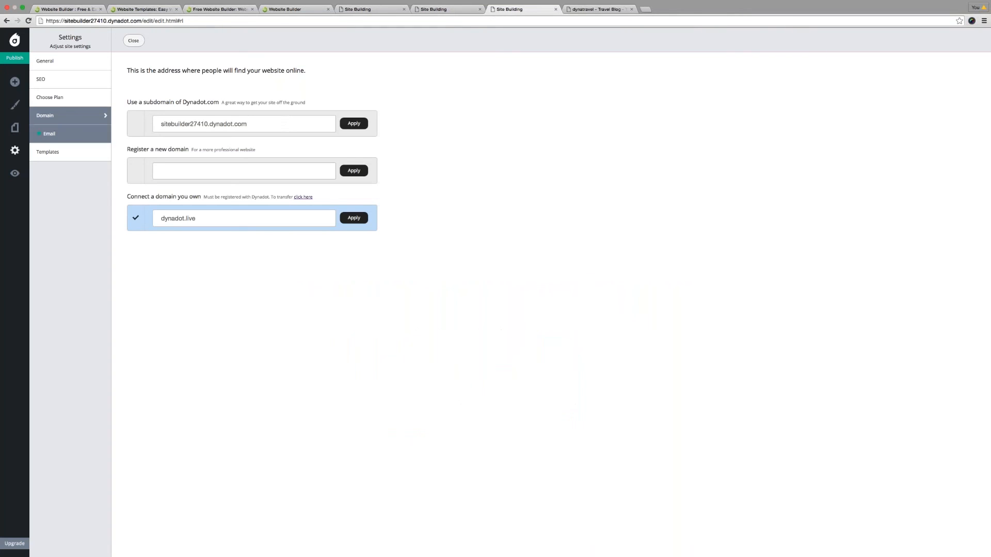
left_click(14, 81)
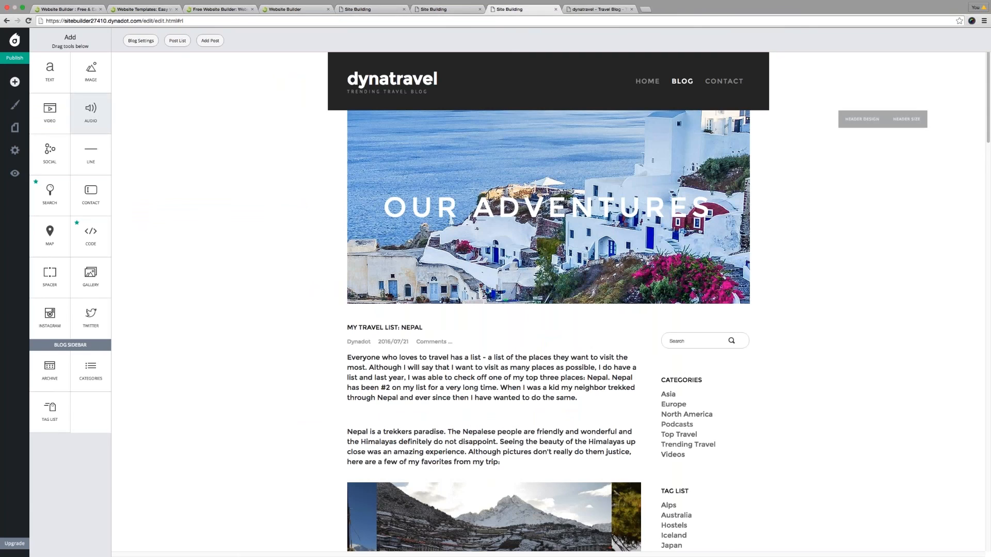
left_click(16, 105)
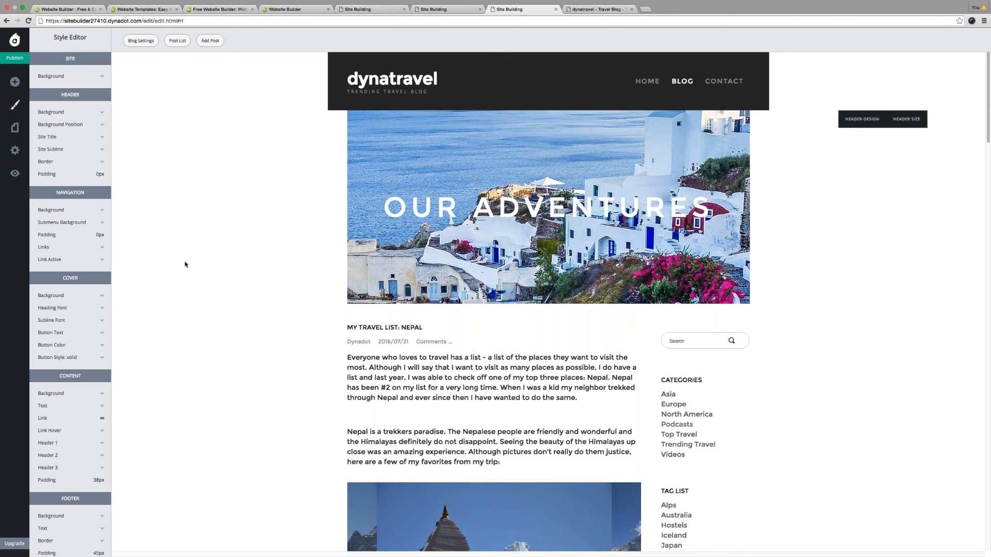
- Check the content text colour and font settings, then bring The Bus Ride post and its video into view
scroll(185, 265, "down", 2)
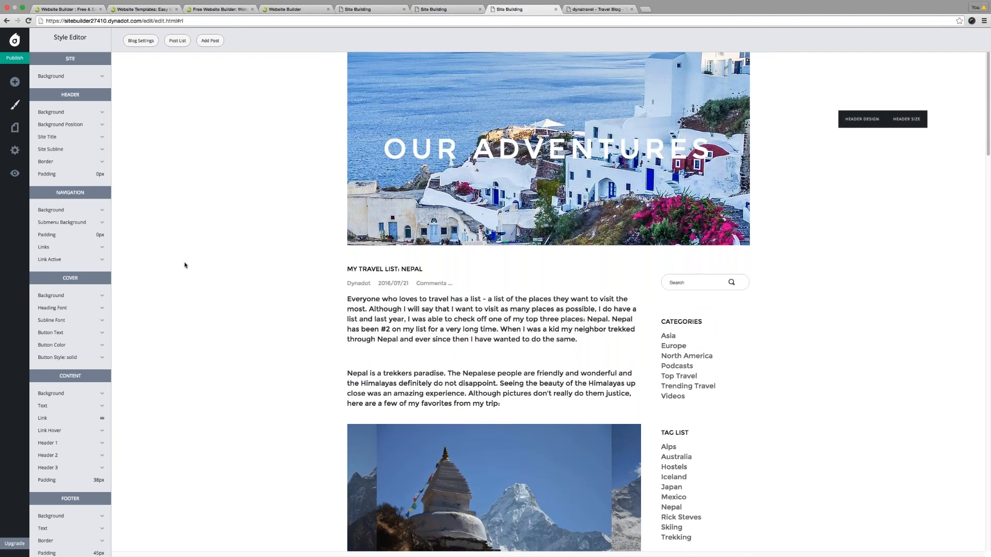
scroll(185, 265, "down", 2)
scroll(75, 393, "down", 1)
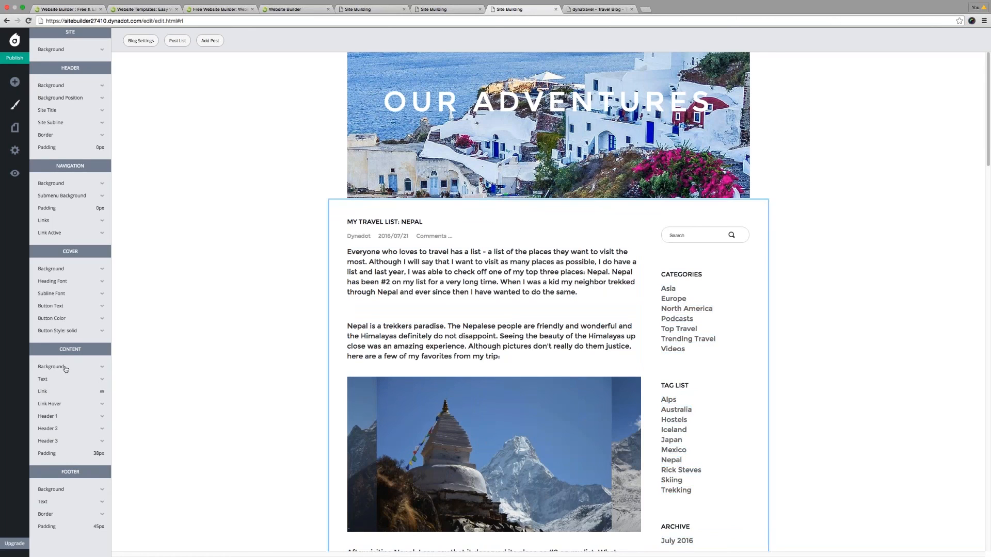
left_click(53, 383)
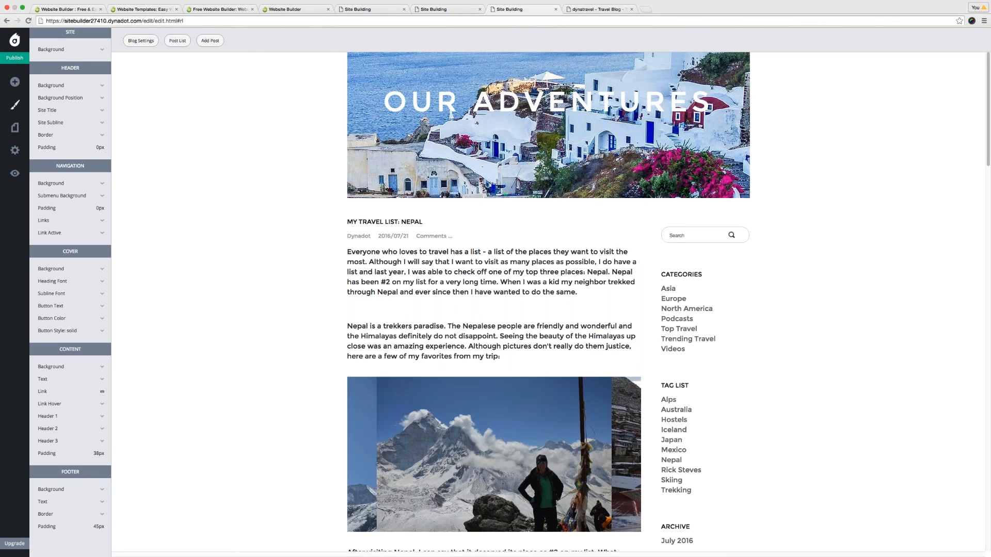
scroll(487, 310, "down", 3)
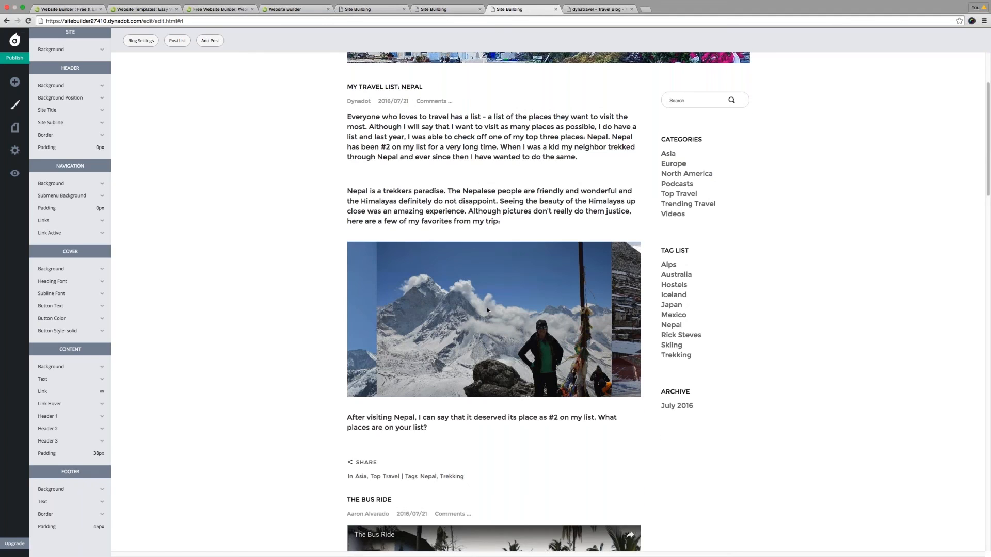
scroll(488, 310, "down", 6)
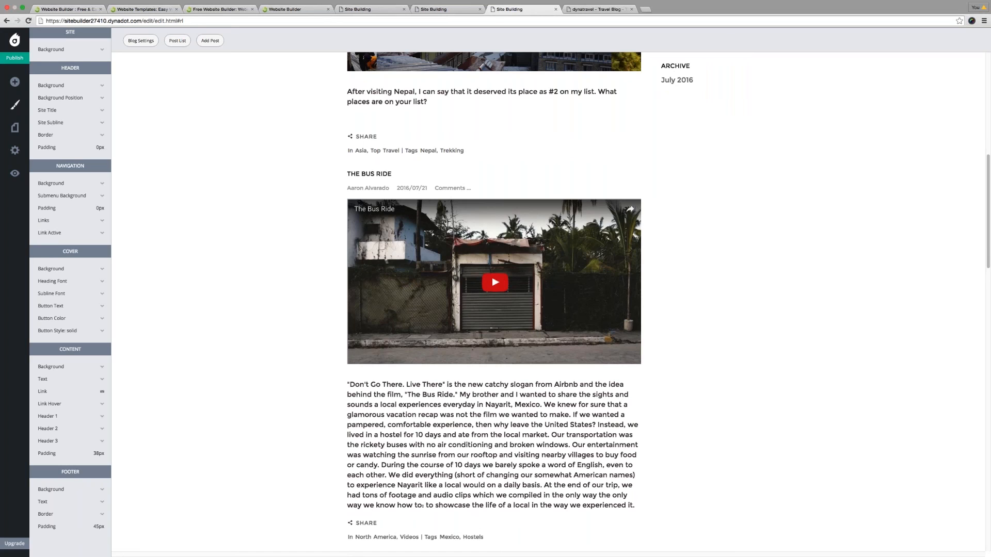
- In The Bus Ride post, re-enter the embedded video's YouTube URL from the suggestion and save it
left_click(355, 175)
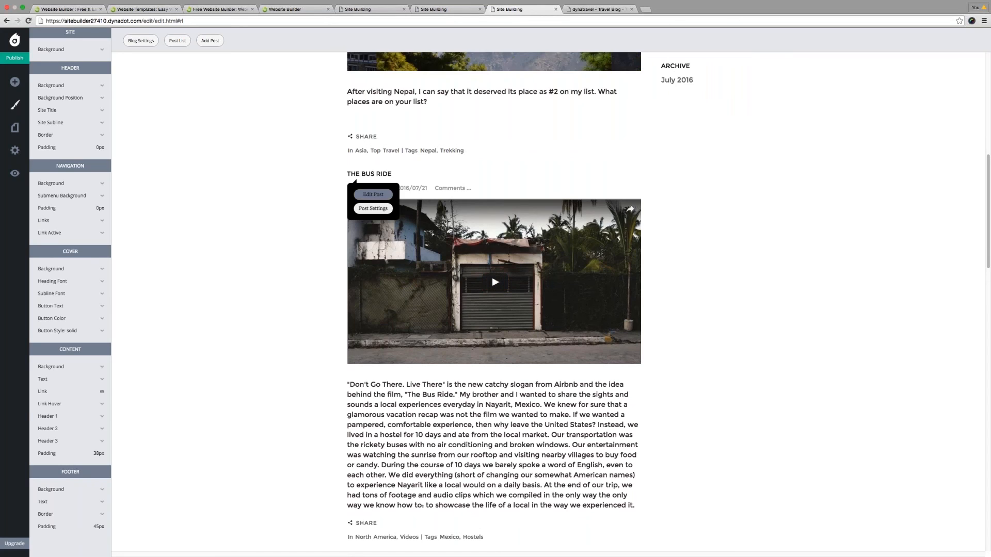
left_click(373, 194)
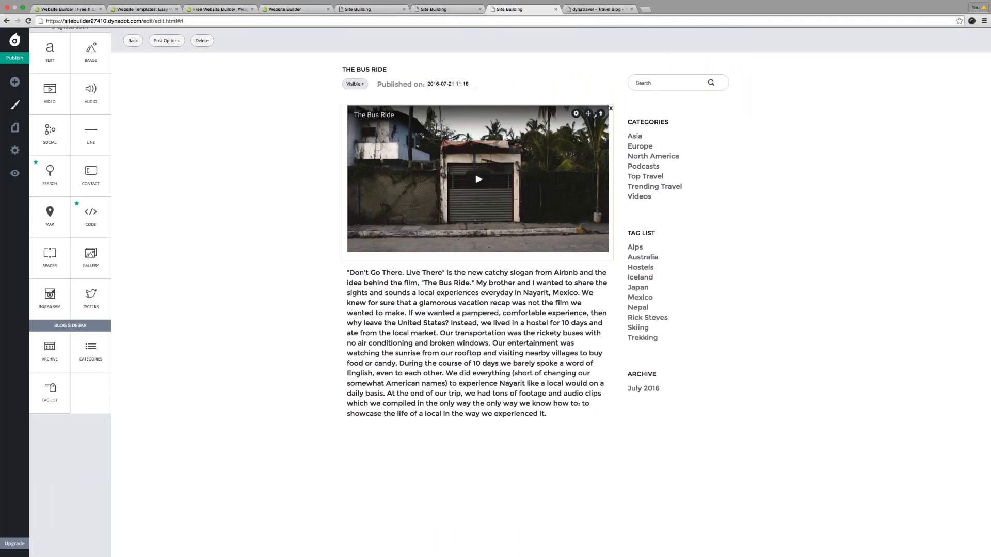
left_click(577, 114)
left_click_drag(362, 78, 509, 78)
left_click(508, 77)
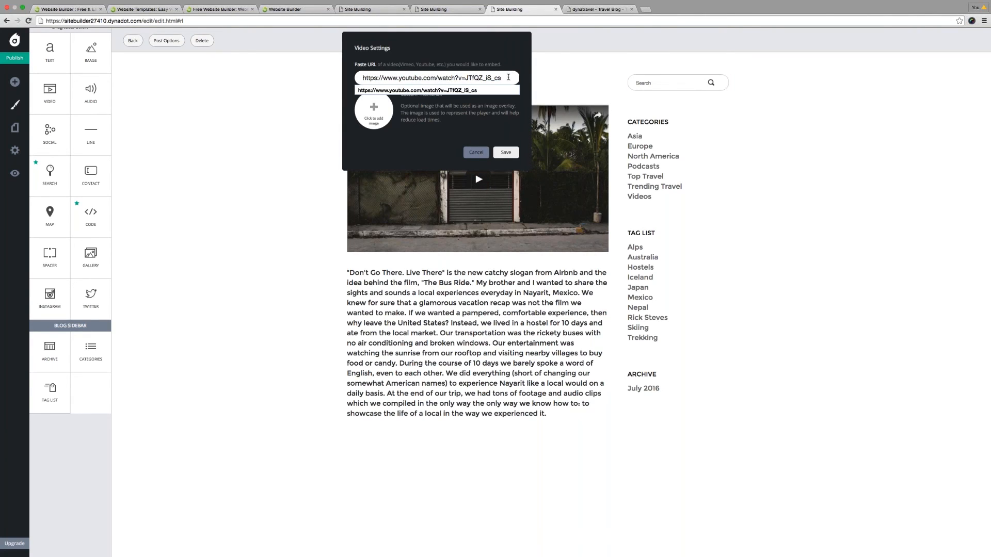
key("Down")
key("Return")
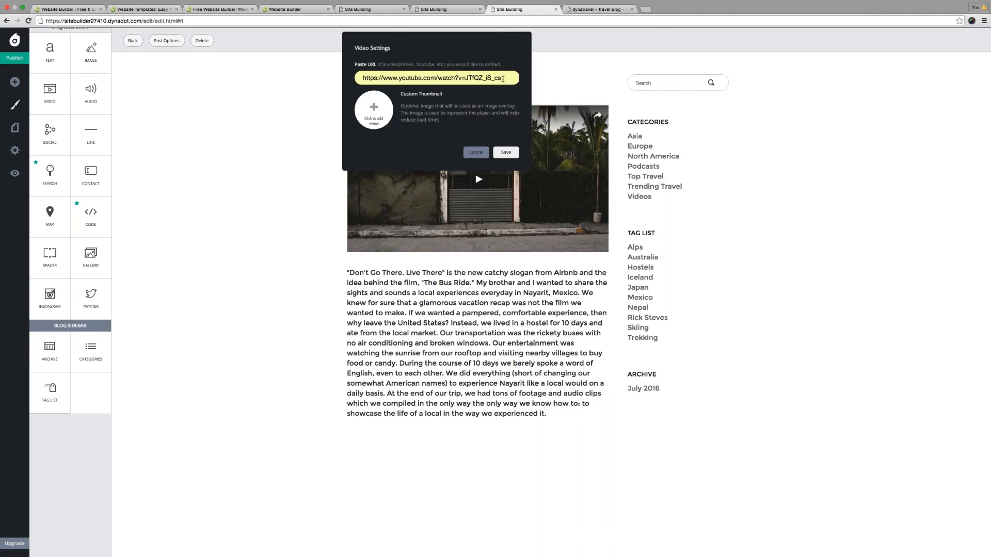
left_click(505, 153)
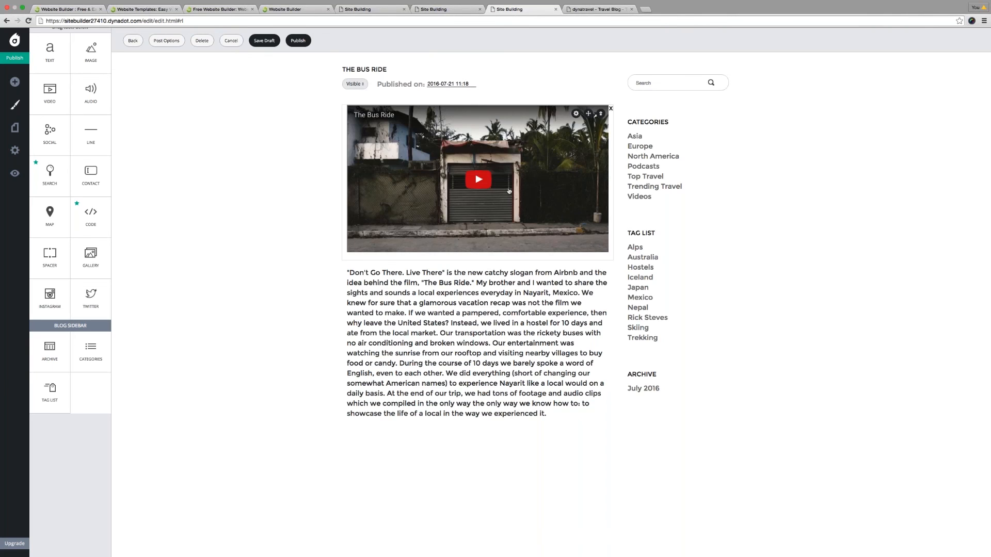